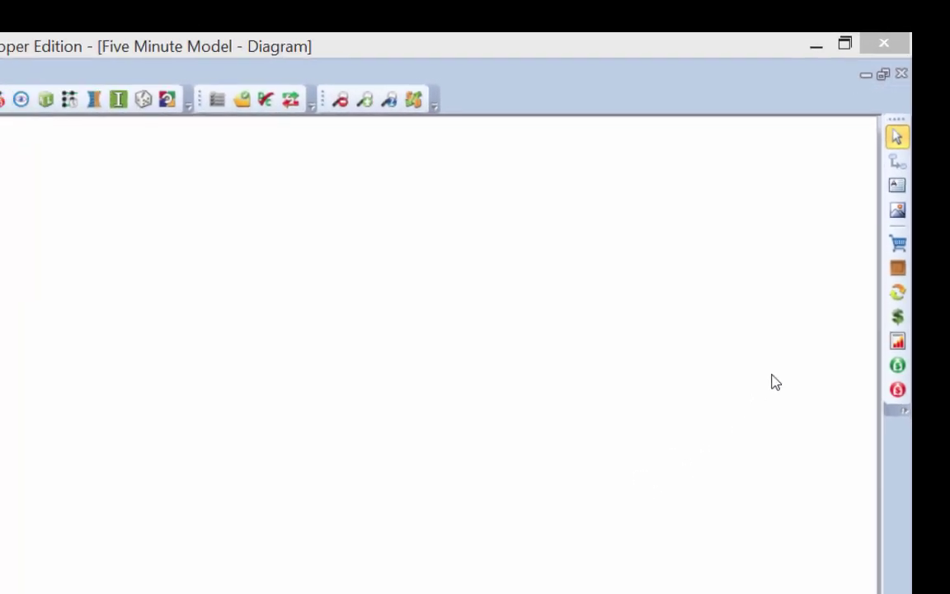
Place Purchase, Inventory, Conversion, second Inventory and Sales objects in a horizontal row on the diagram
click(897, 317)
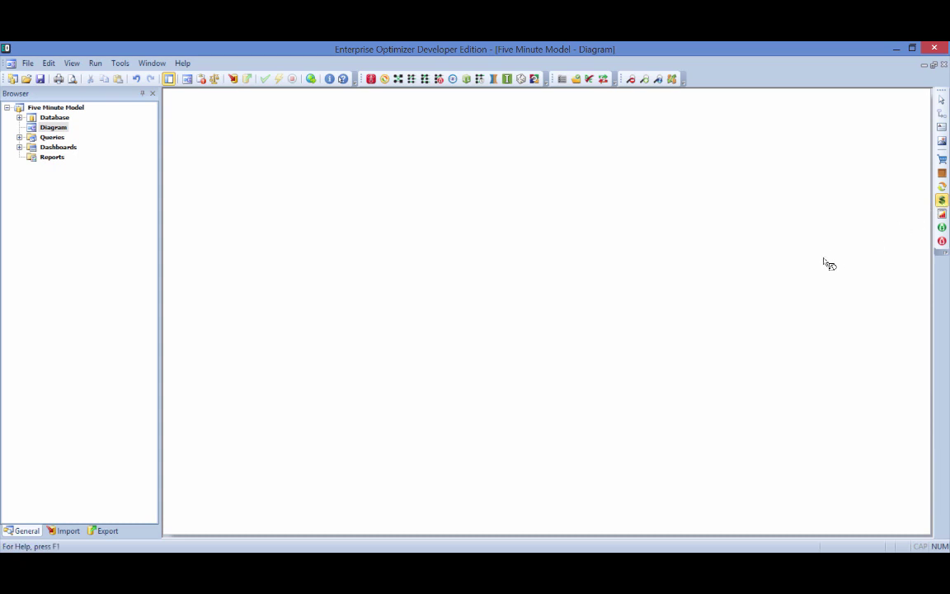
click(782, 293)
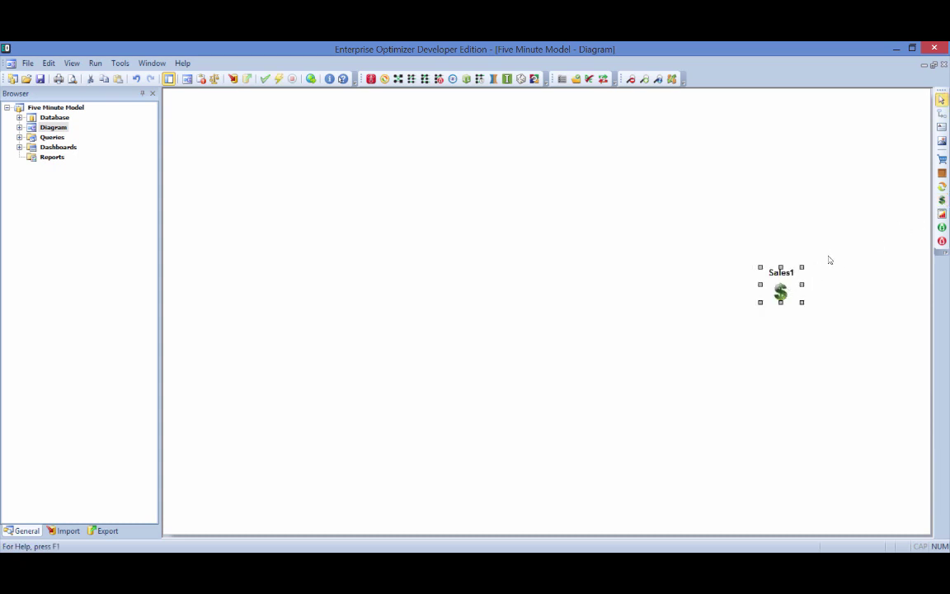
click(942, 187)
click(438, 248)
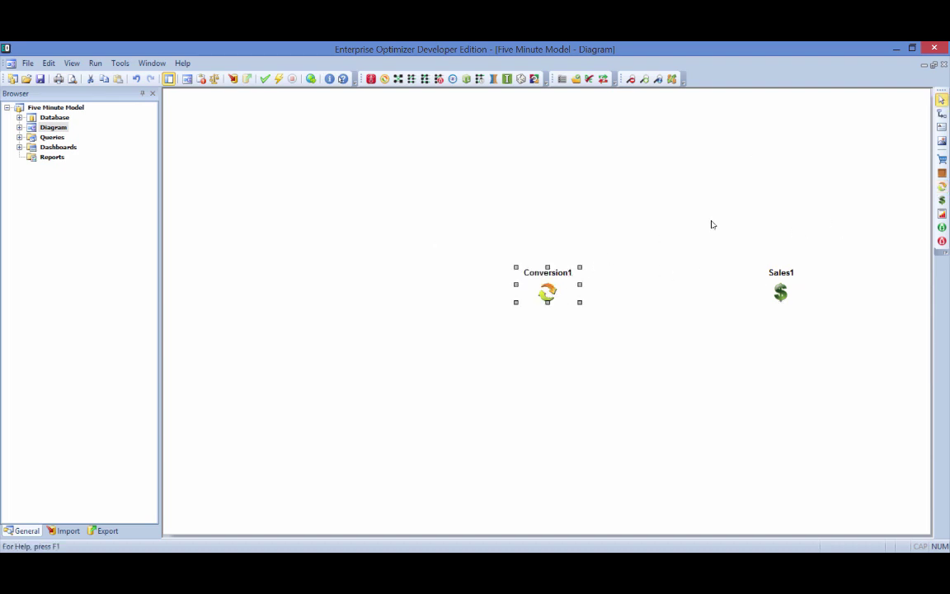
click(942, 159)
click(314, 285)
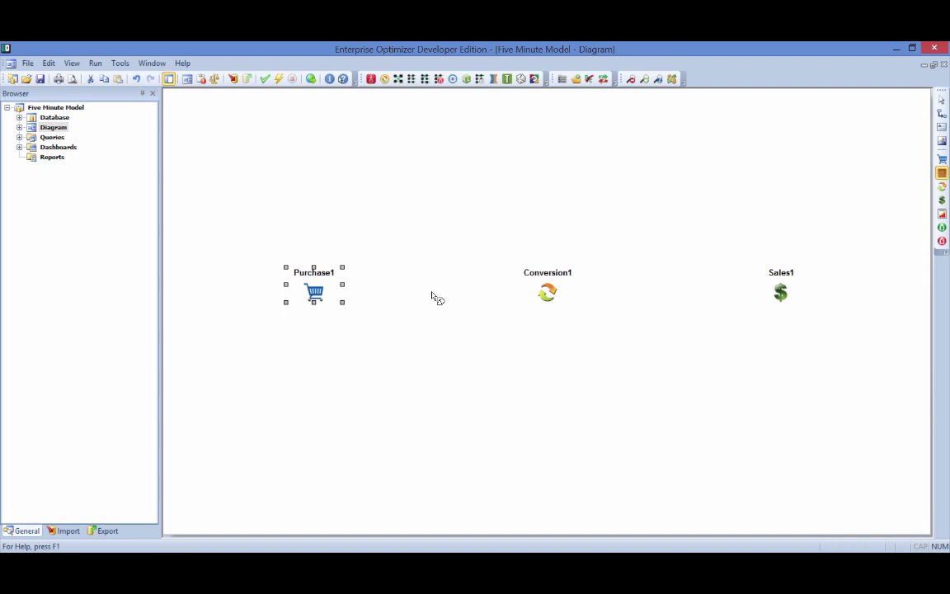
click(432, 291)
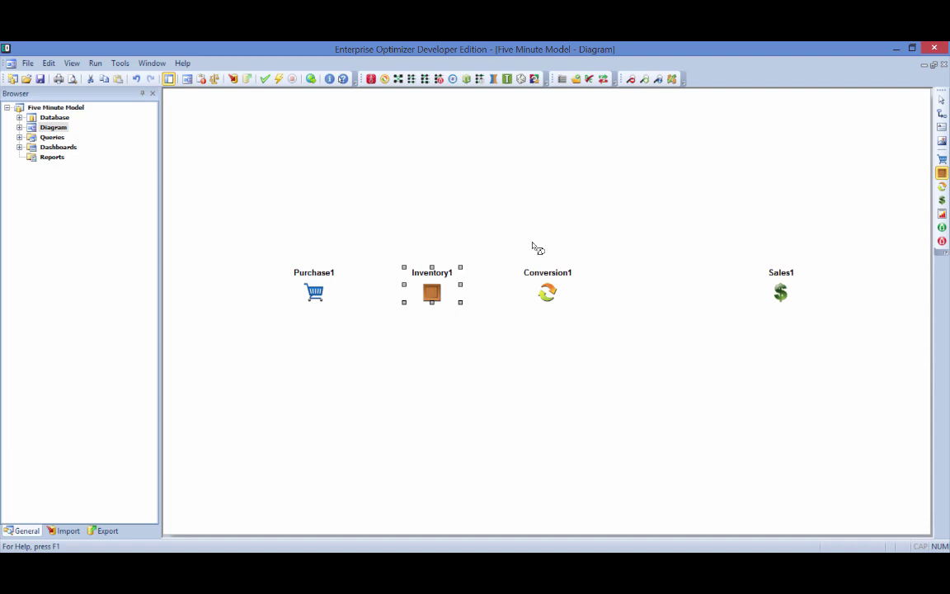
click(664, 291)
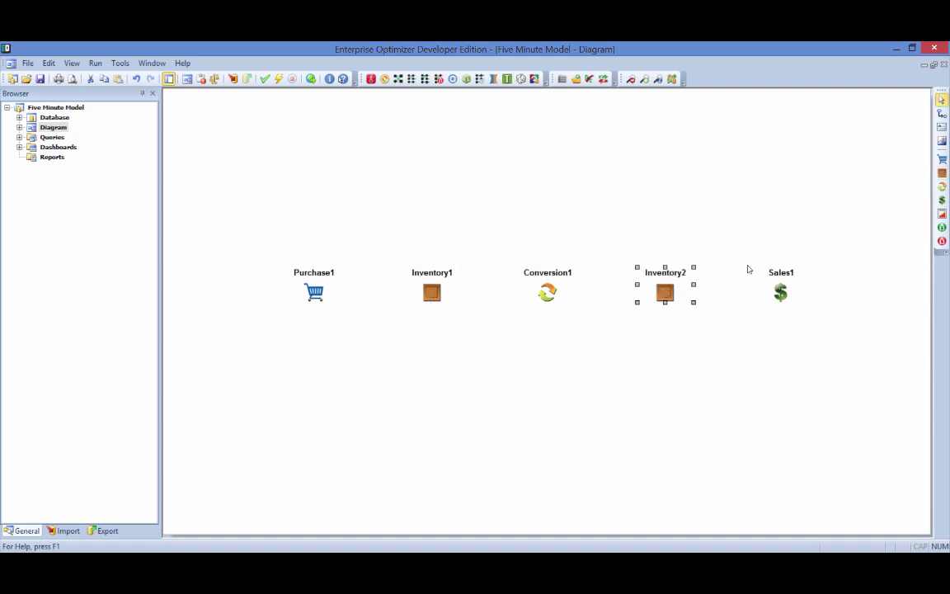
Link the five objects in sequence from Purchase1 through Inventory1, Conversion1 and Inventory2 to Sales1
click(942, 113)
drag(314, 291, 781, 292)
click(449, 333)
key(Return)
key(Return)
key(Return)
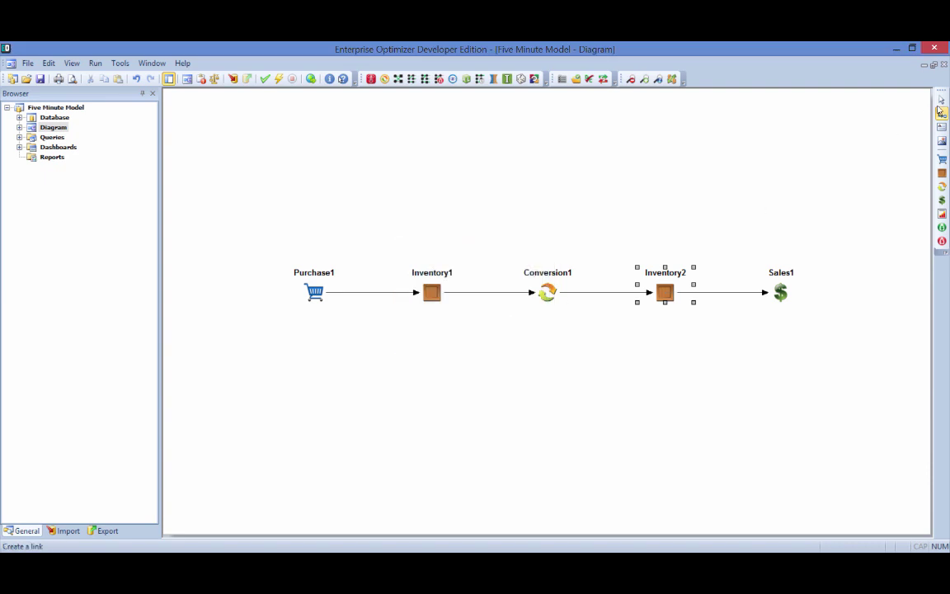
click(941, 99)
click(606, 186)
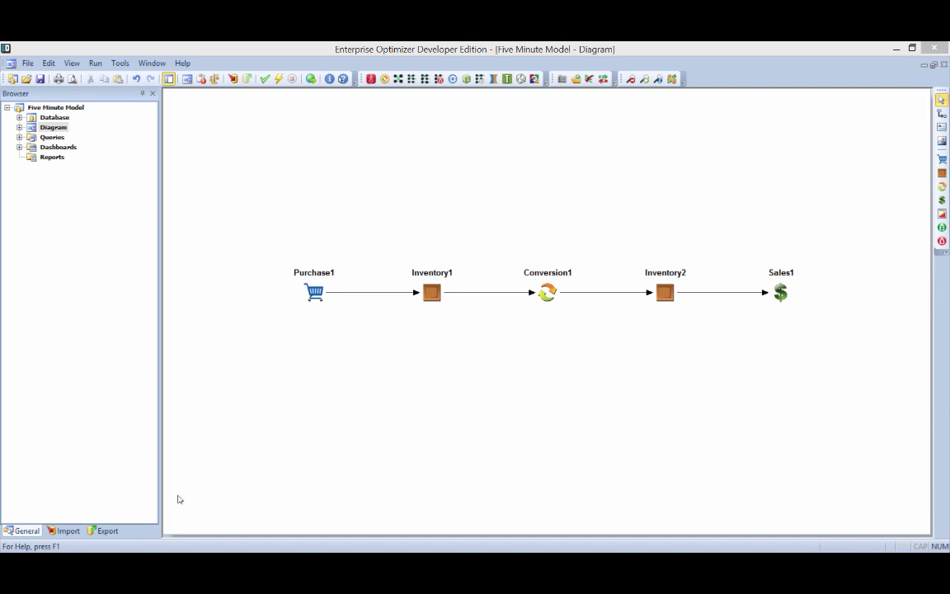
Create a new import data task that uses an existing connection and the Sales worksheet as its source
click(69, 532)
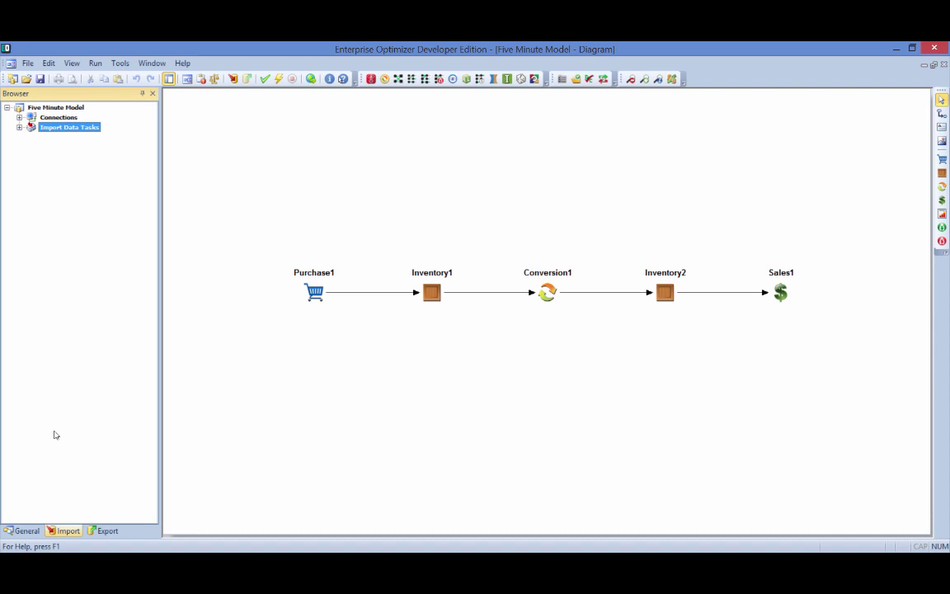
right_click(80, 128)
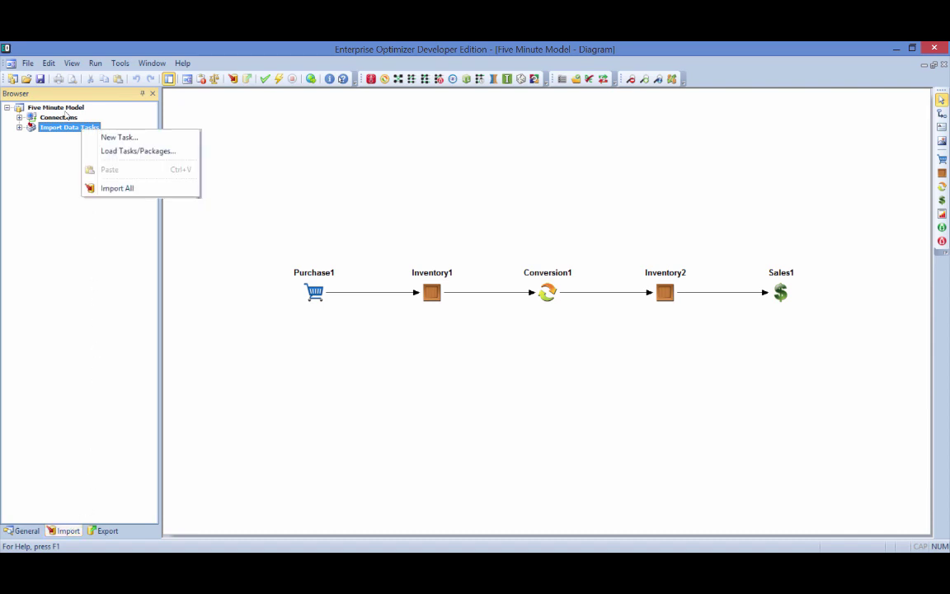
click(103, 137)
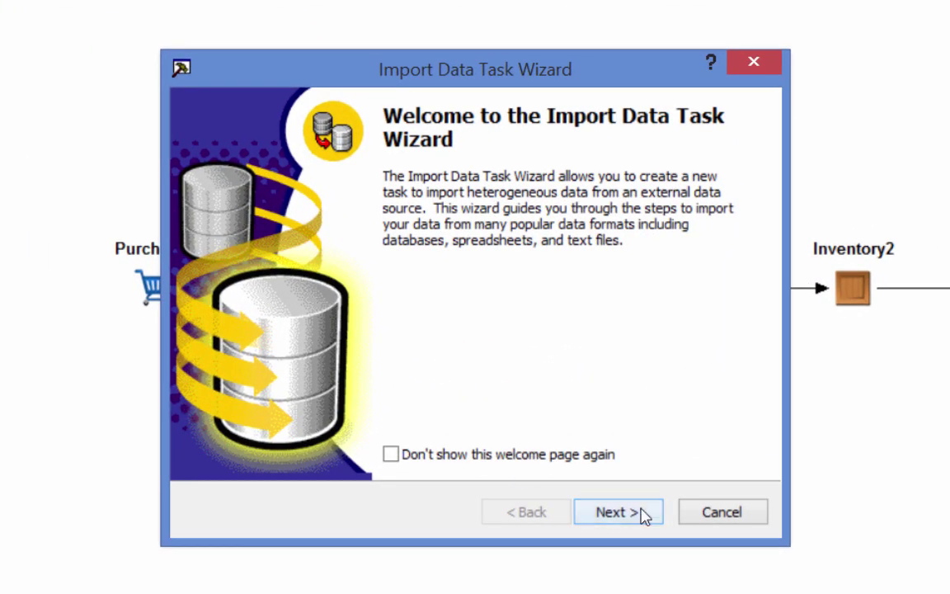
click(644, 513)
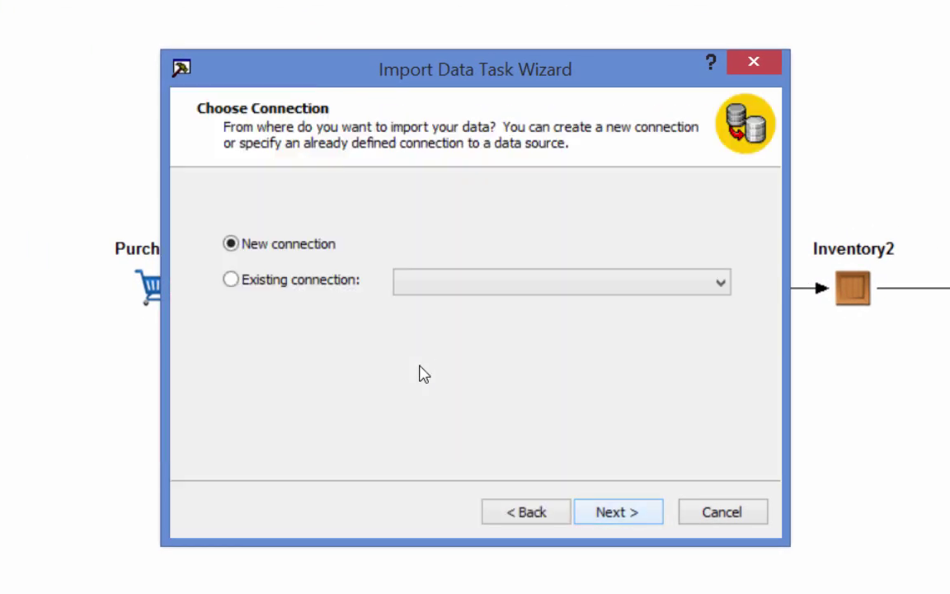
click(230, 280)
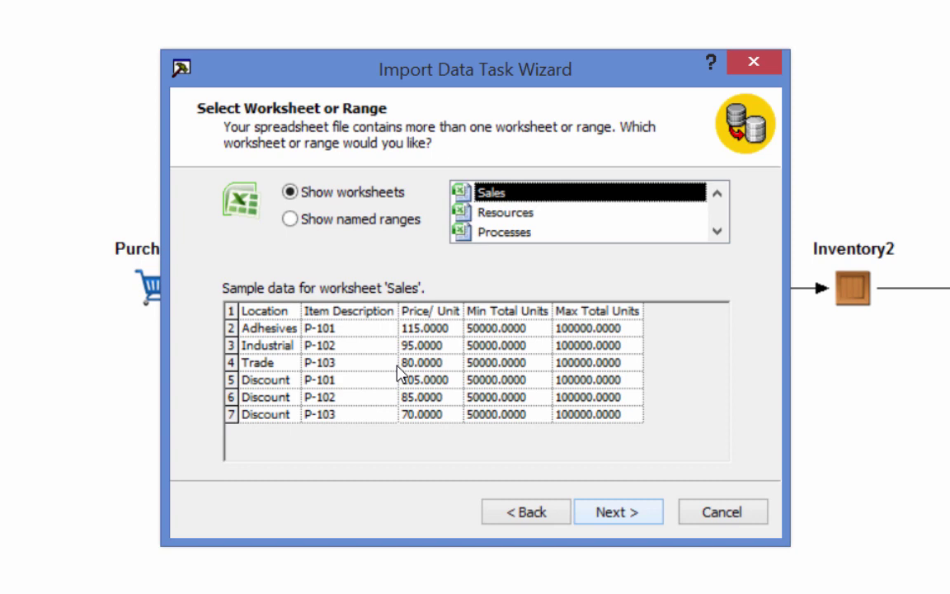
key(Return)
key(Return)
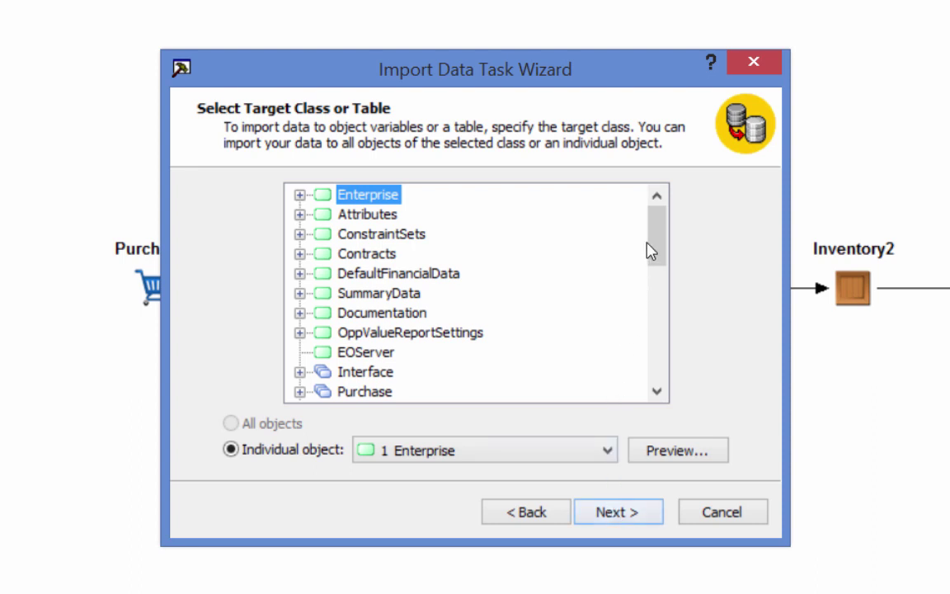
Set the import target to the SalesActivity table of the individual object Sales1
drag(650, 240, 657, 284)
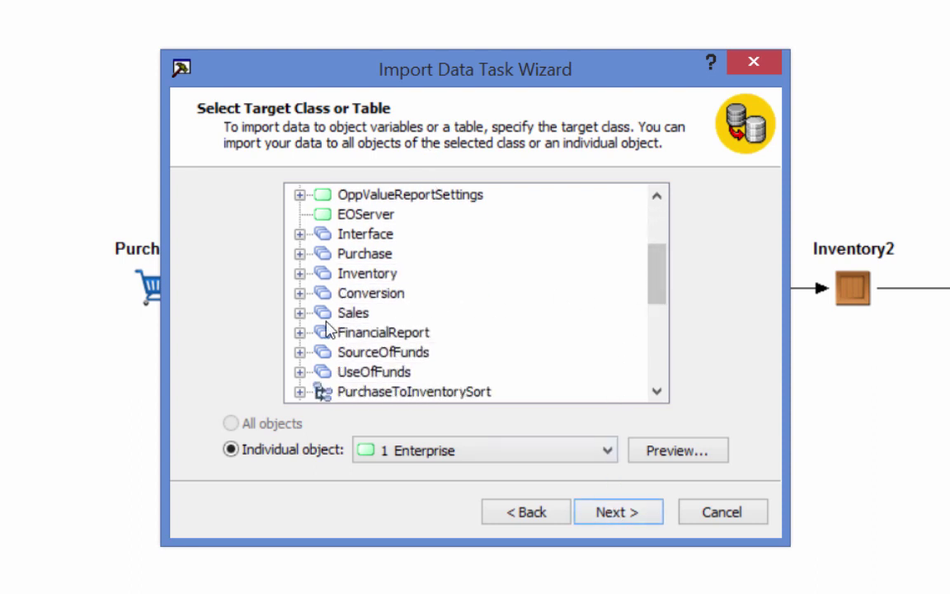
click(300, 312)
click(387, 234)
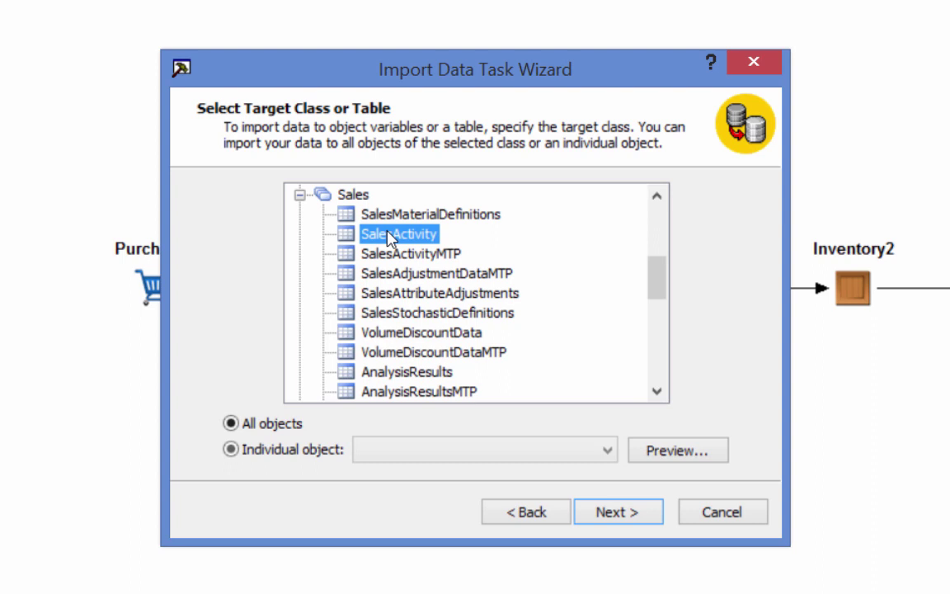
click(287, 451)
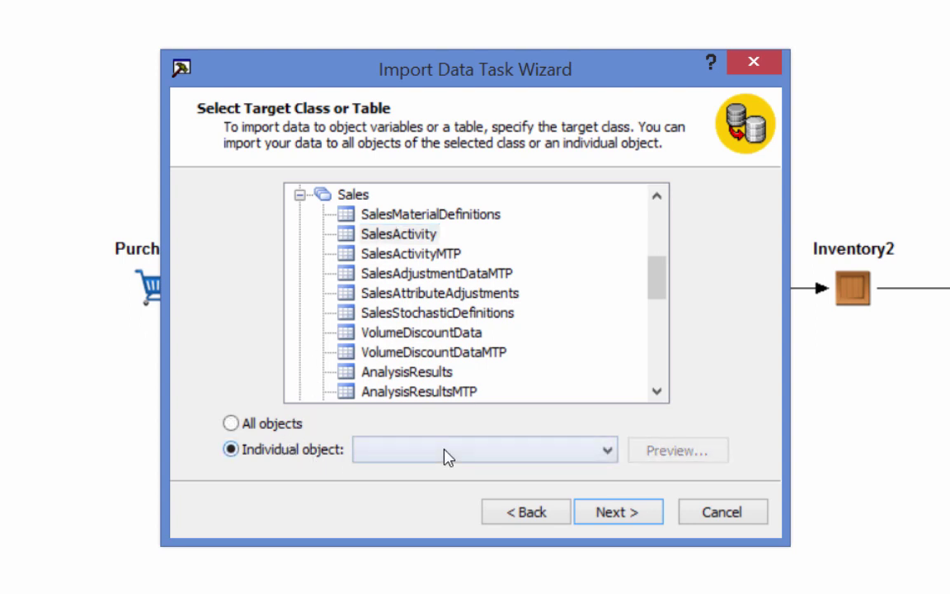
click(575, 453)
click(490, 476)
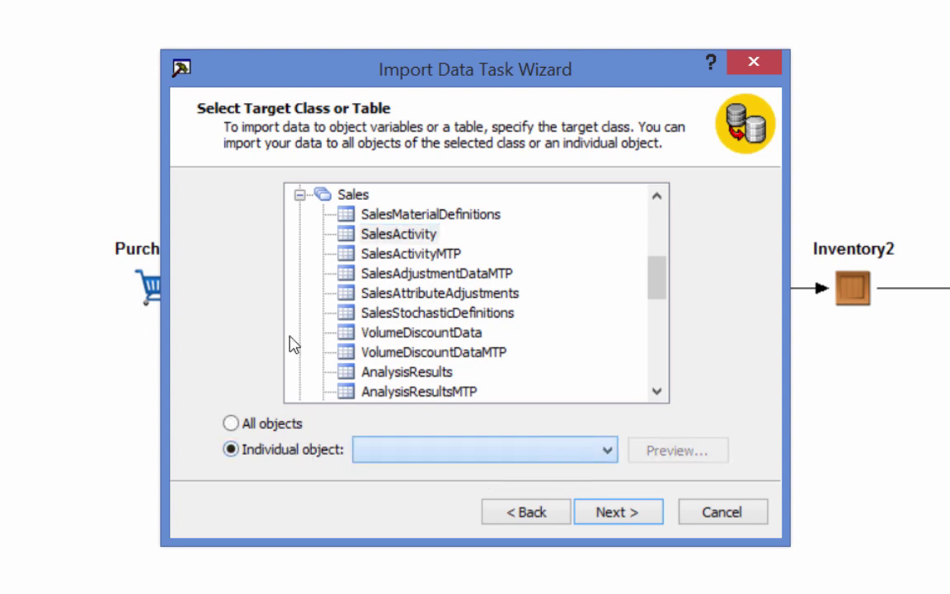
key(Return)
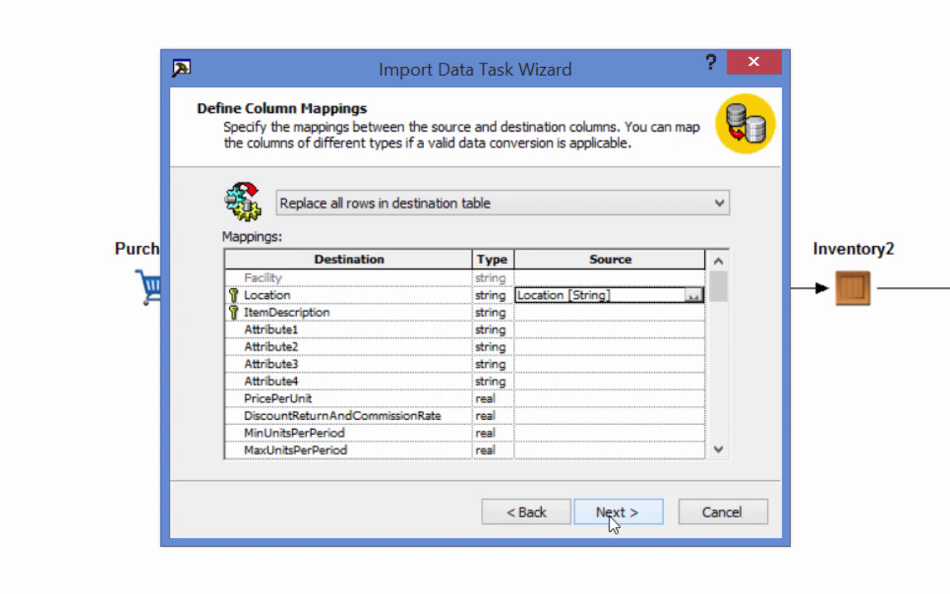
Map ItemDescription to the Item Description source column and PricePerUnit to Price/ Unit
click(694, 313)
click(631, 372)
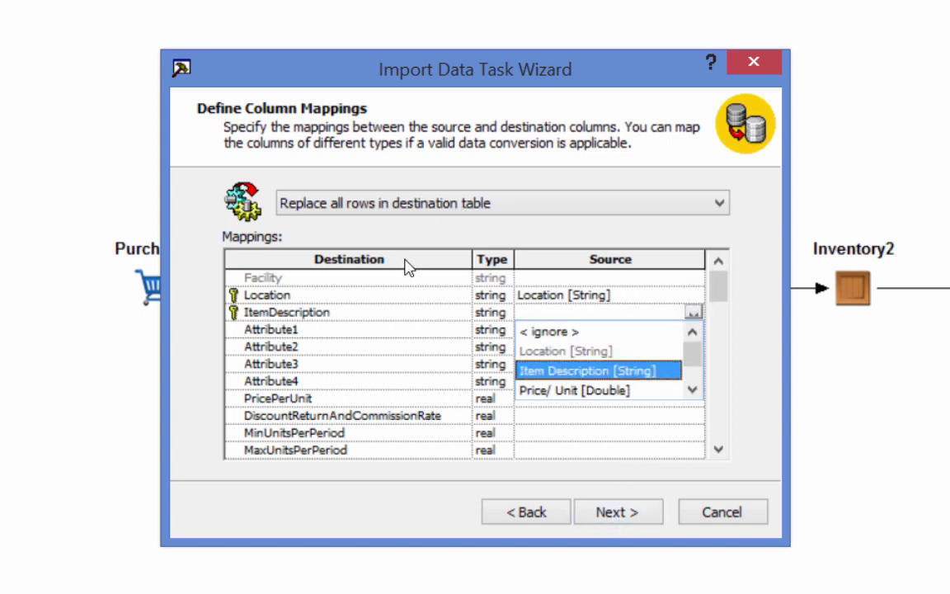
click(691, 400)
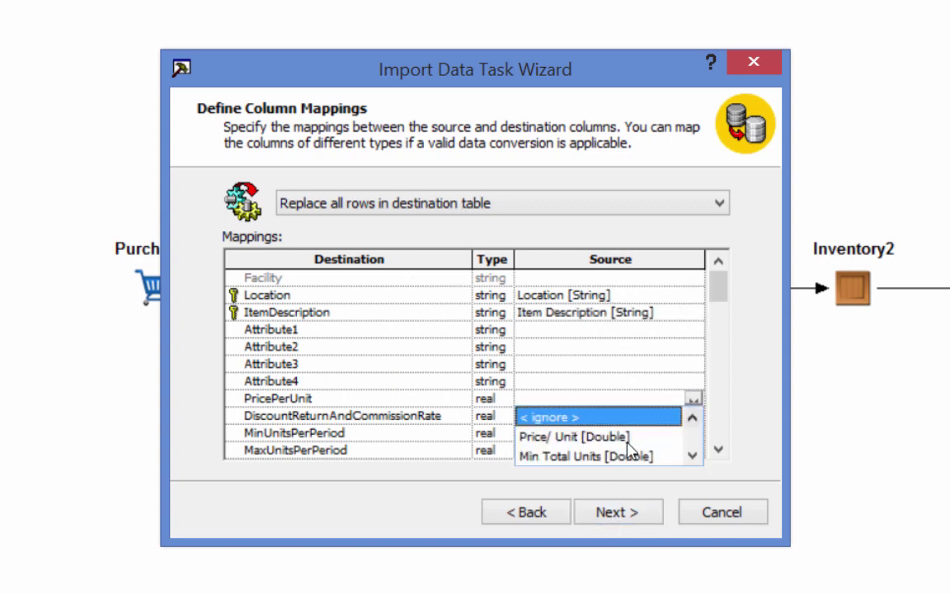
click(617, 441)
Map MinTotalUnits to Min Total Units and MaxTotalUnits to Max Total Units, and finish the import task
click(717, 450)
click(717, 450)
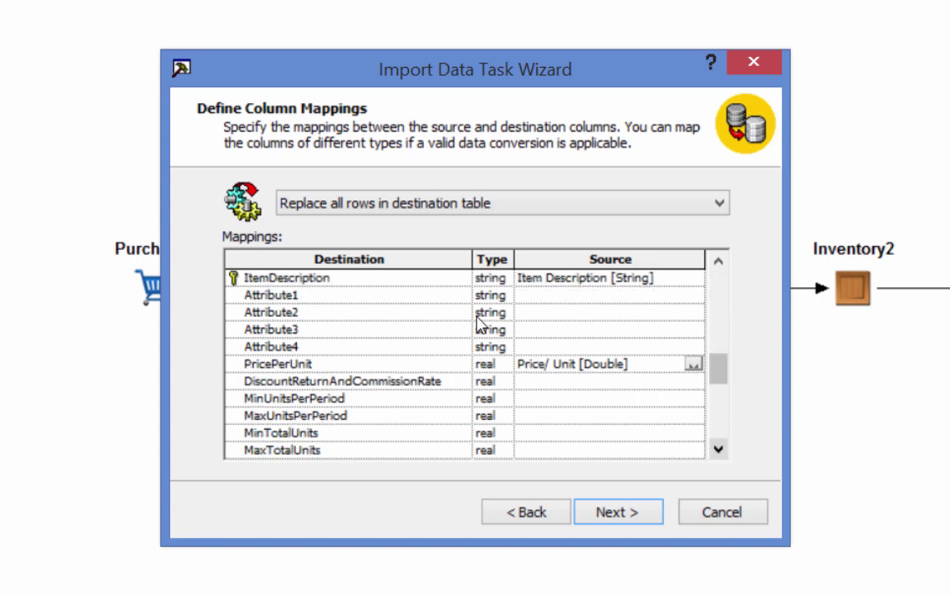
click(693, 435)
click(594, 490)
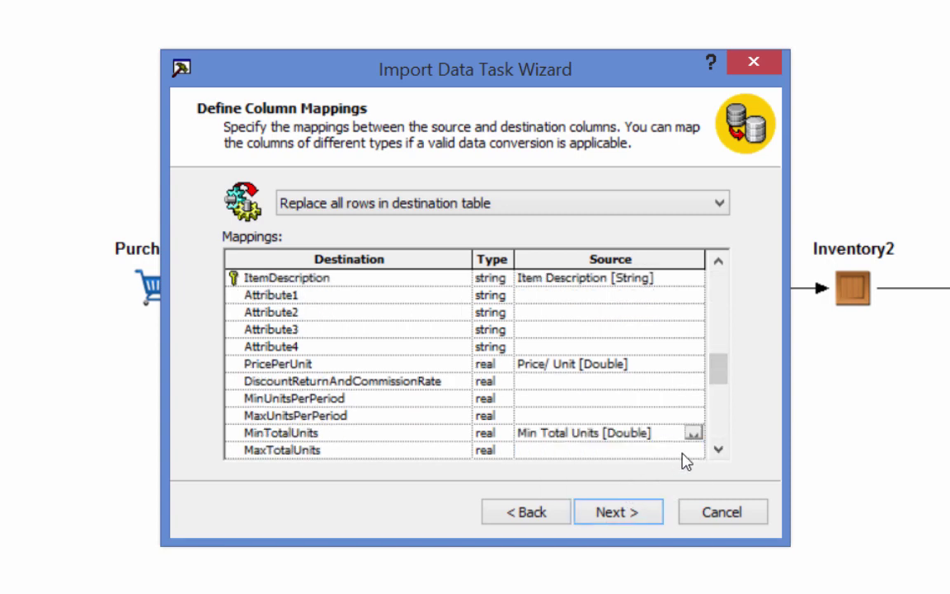
click(693, 452)
click(692, 508)
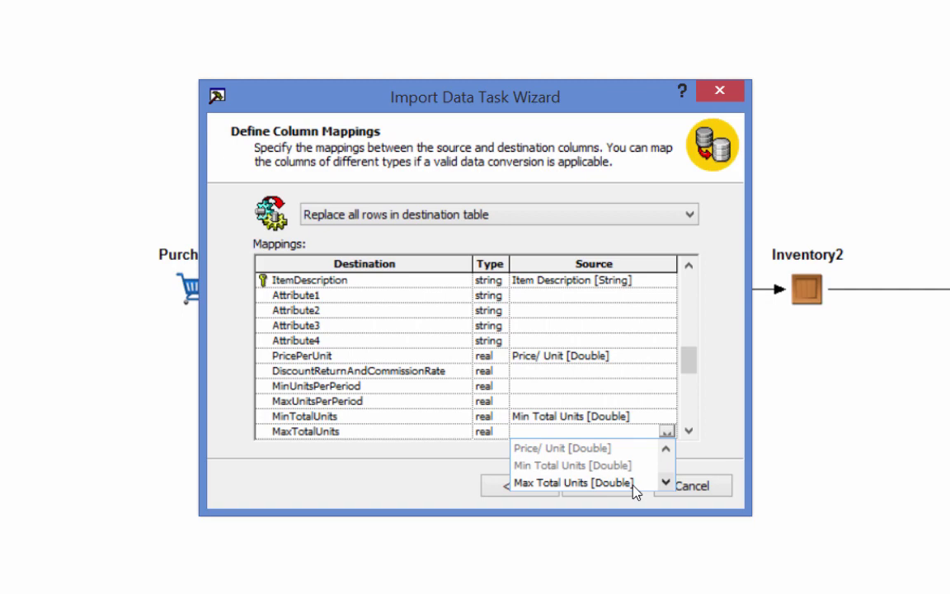
click(594, 508)
key(Return)
key(Return)
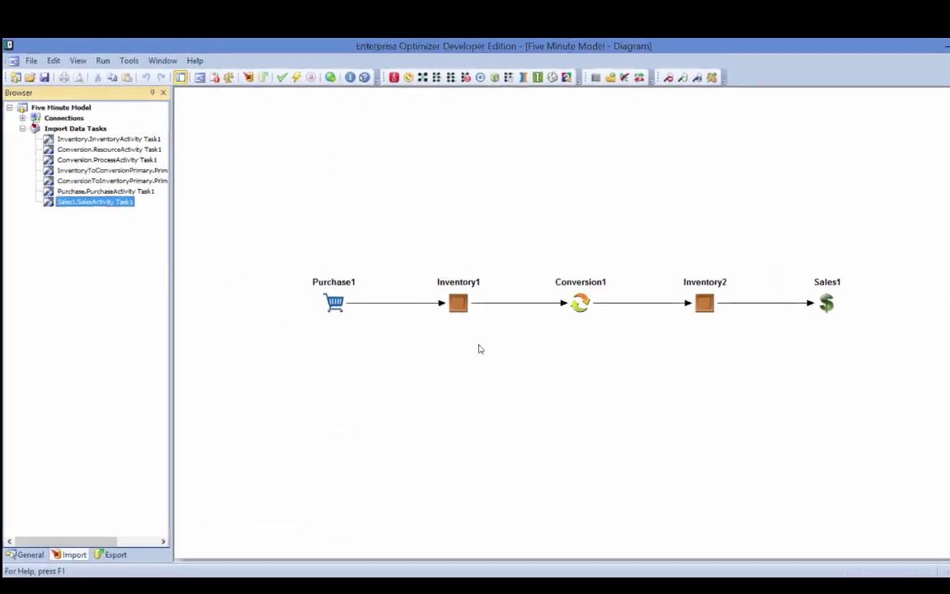
Run all the import data tasks and close the import log
right_click(73, 128)
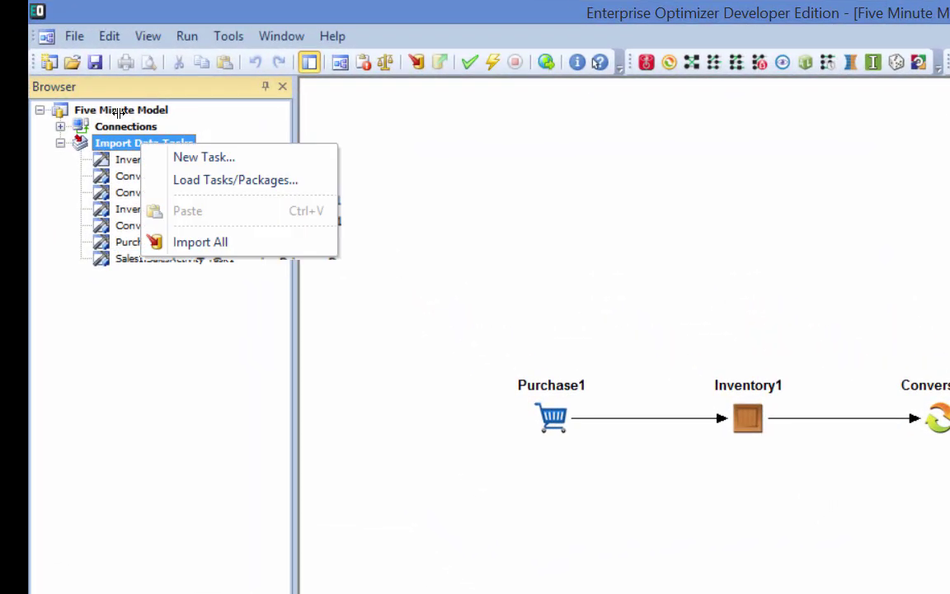
click(248, 240)
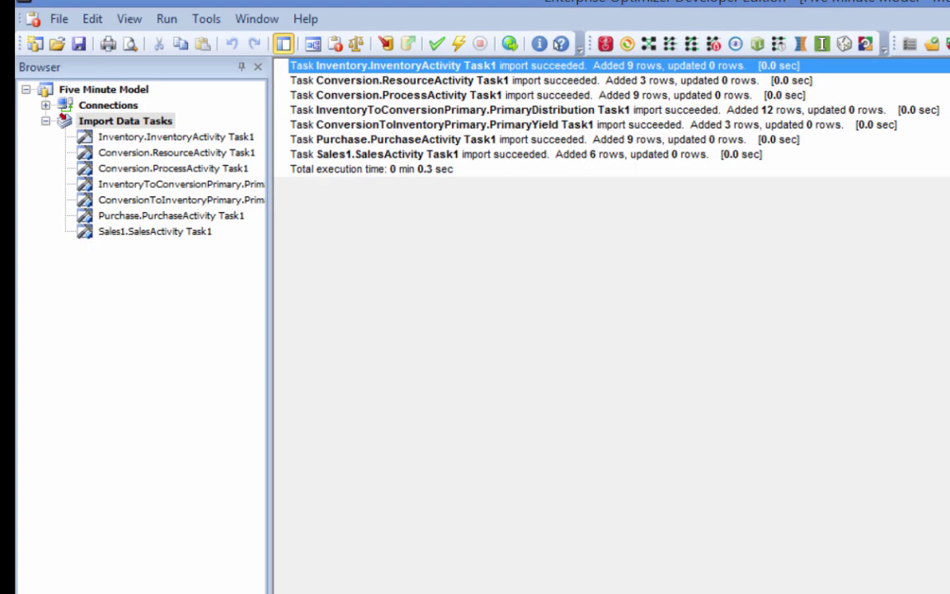
click(947, 65)
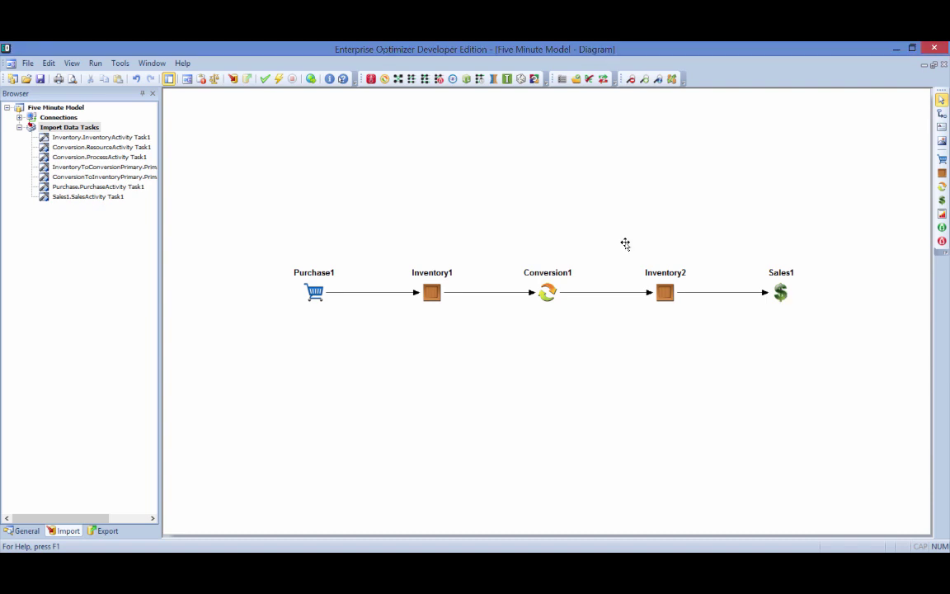
Review the imported Sales Activity table of Sales1 and close it
key(Tab)
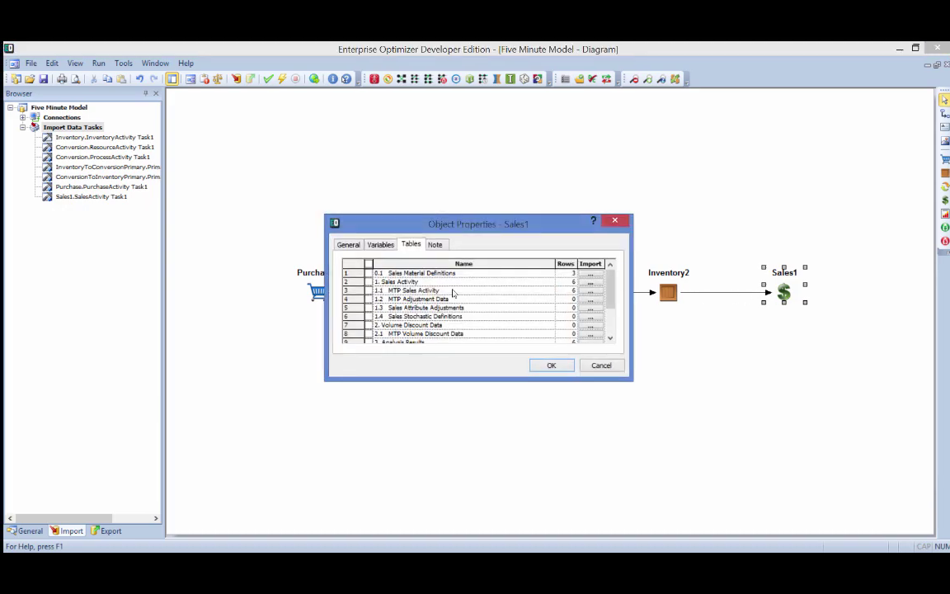
double_click(395, 282)
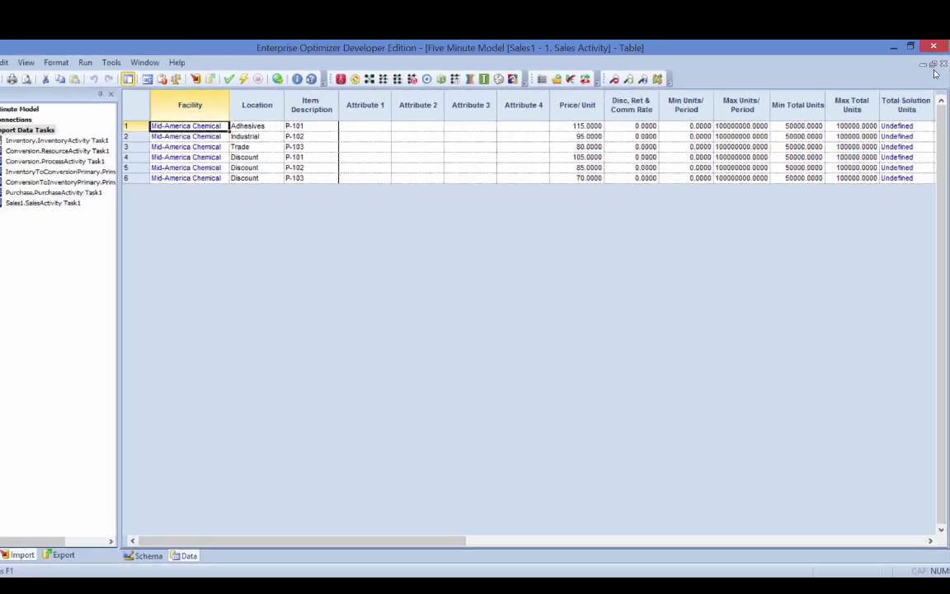
click(944, 65)
Review the imported Resource Activity and Process Activity tables of Conversion1
double_click(551, 286)
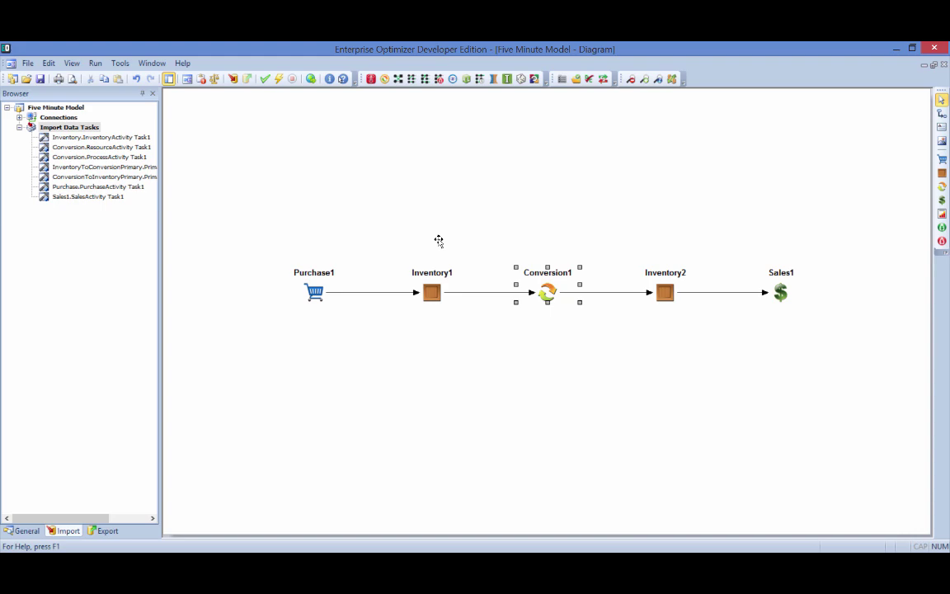
click(409, 244)
double_click(399, 273)
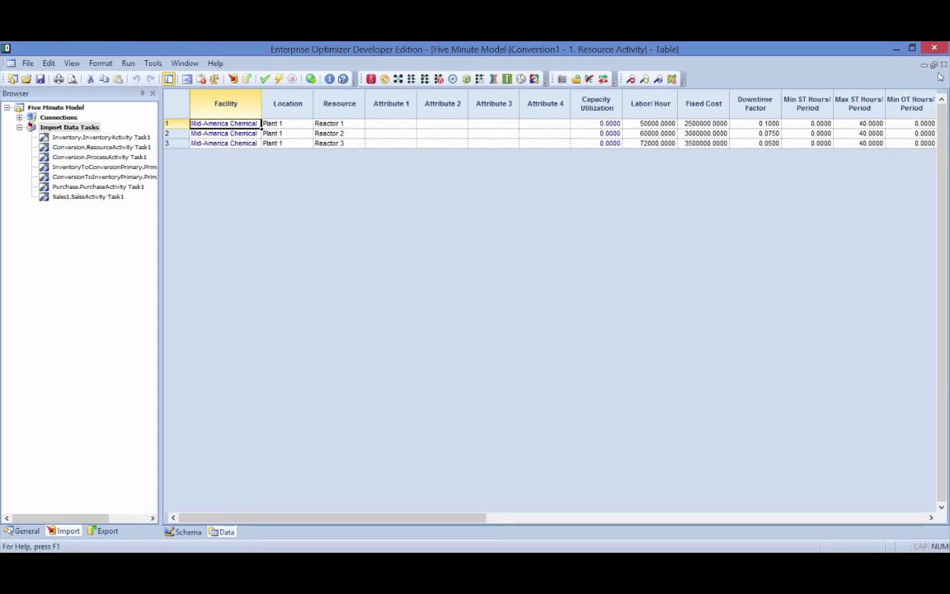
click(944, 64)
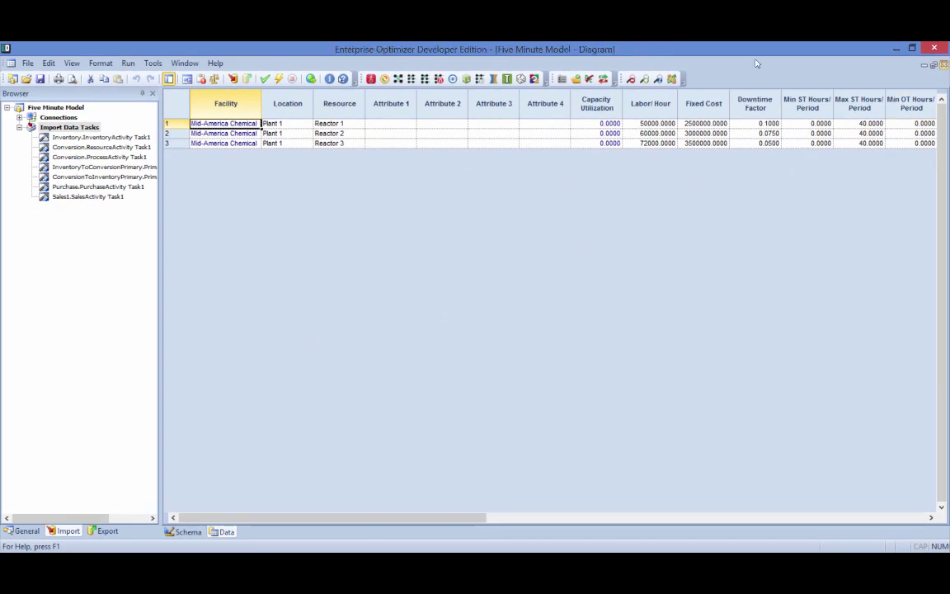
double_click(570, 276)
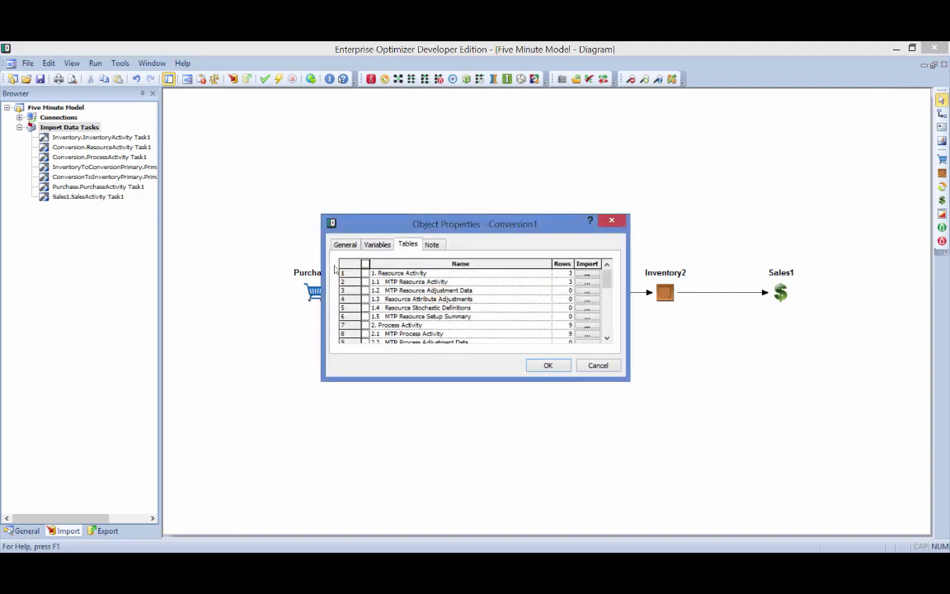
double_click(336, 269)
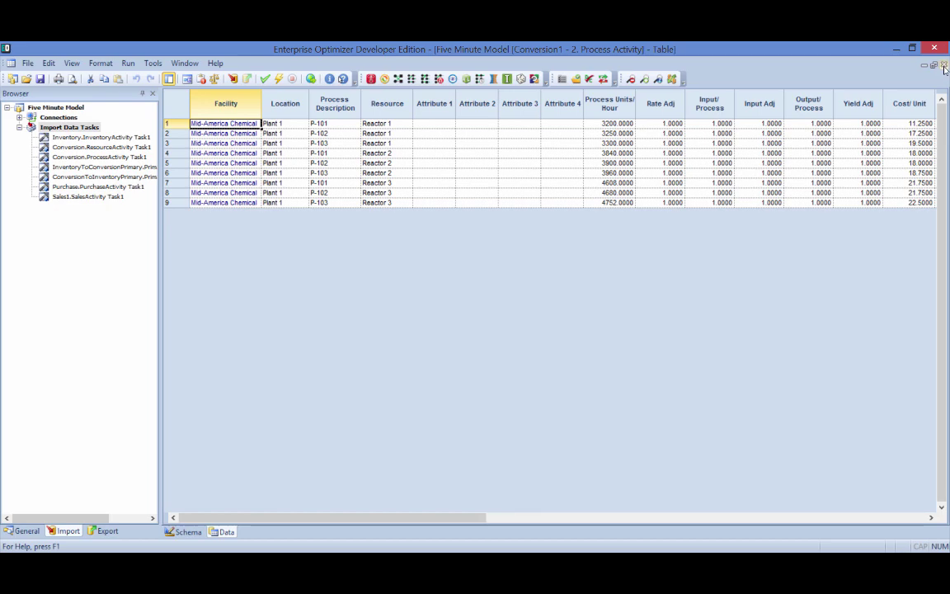
Close the Process Activity table, review the Primary Distribution table of the flow from Inventory1 to Conversion1, and close it
click(944, 66)
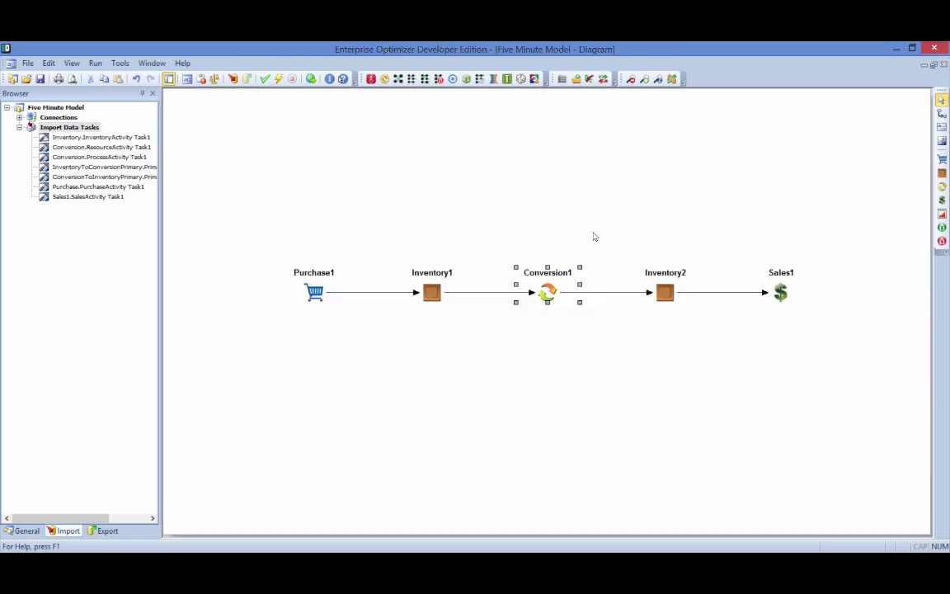
click(378, 246)
double_click(474, 292)
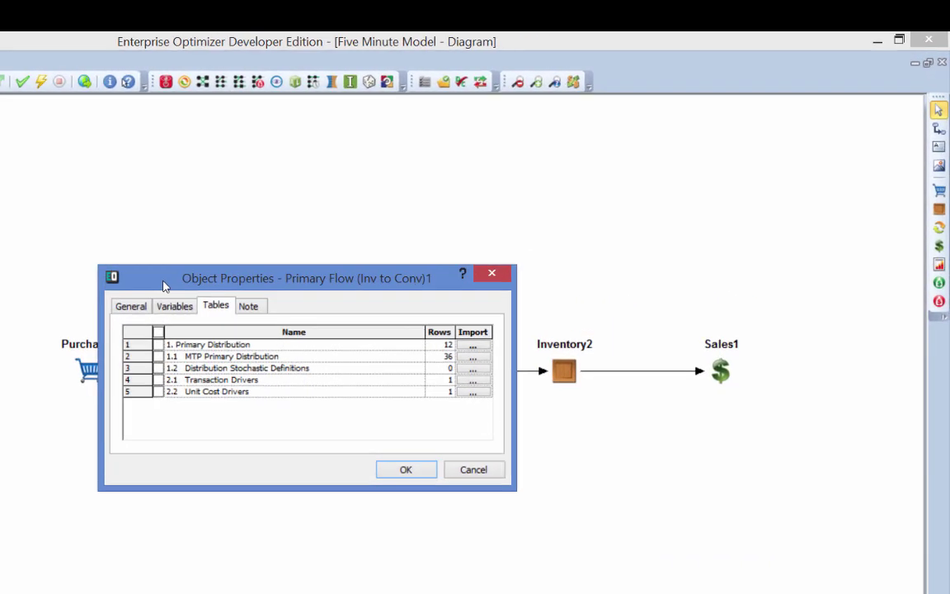
double_click(355, 273)
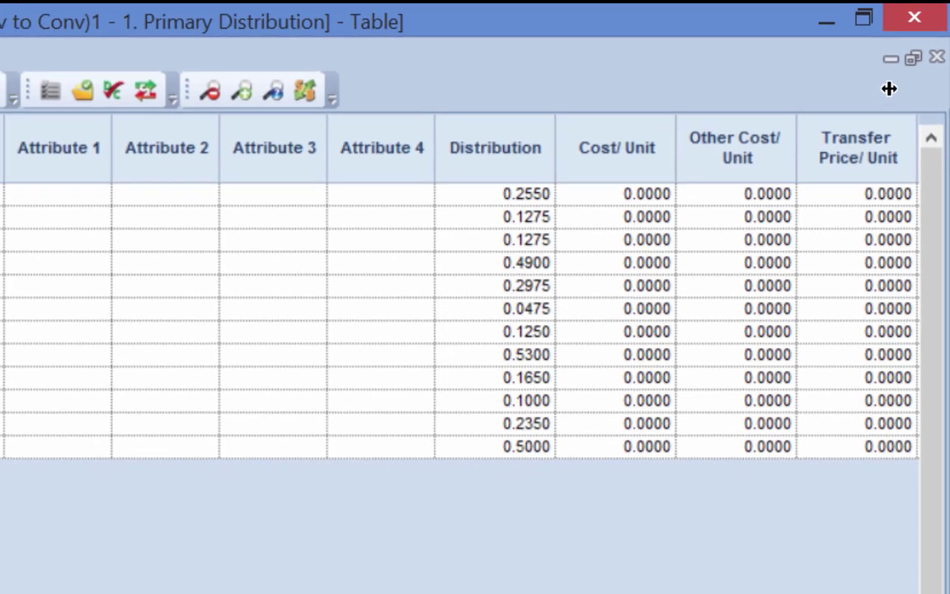
click(936, 56)
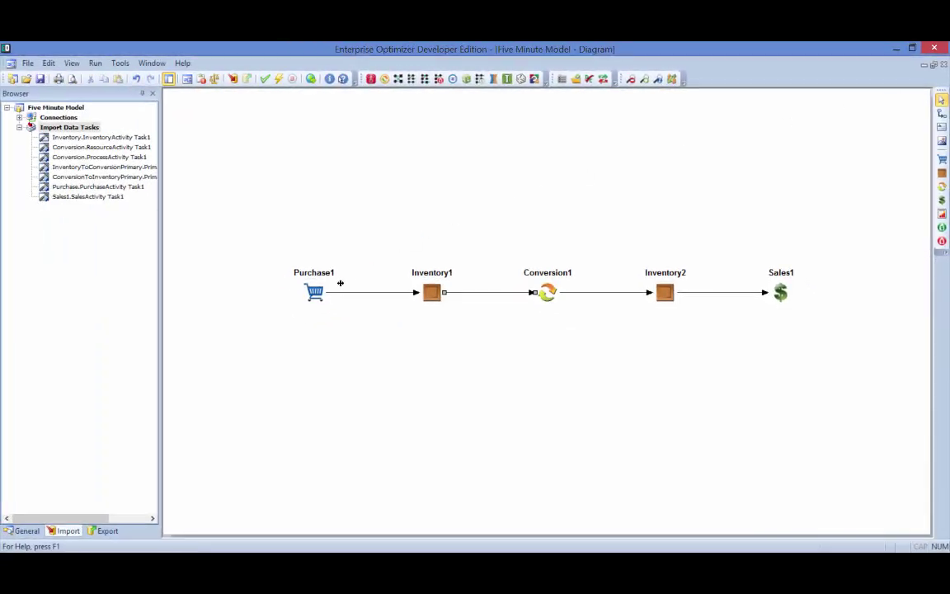
Review the imported Purchase Activity table of Purchase1 and close it
double_click(314, 288)
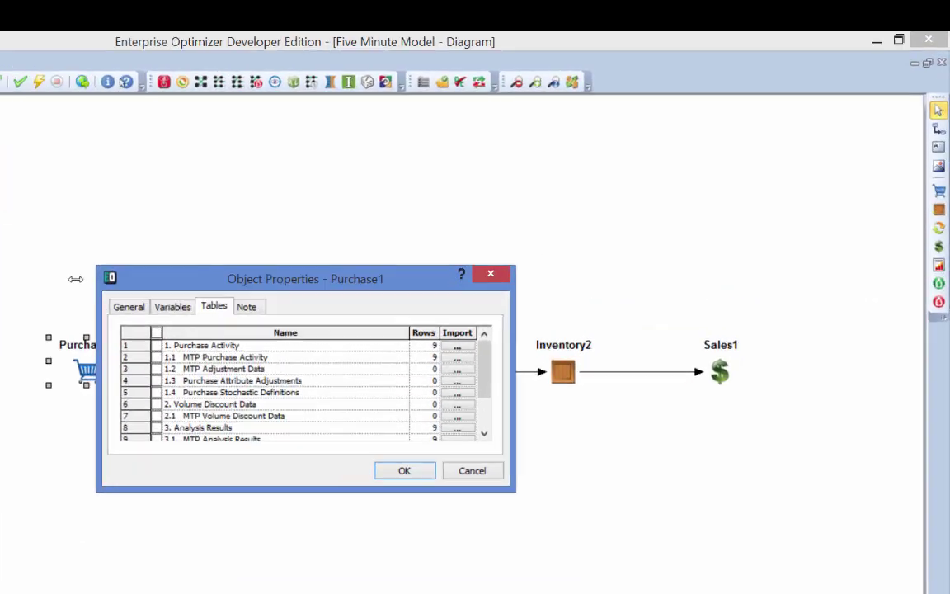
double_click(353, 273)
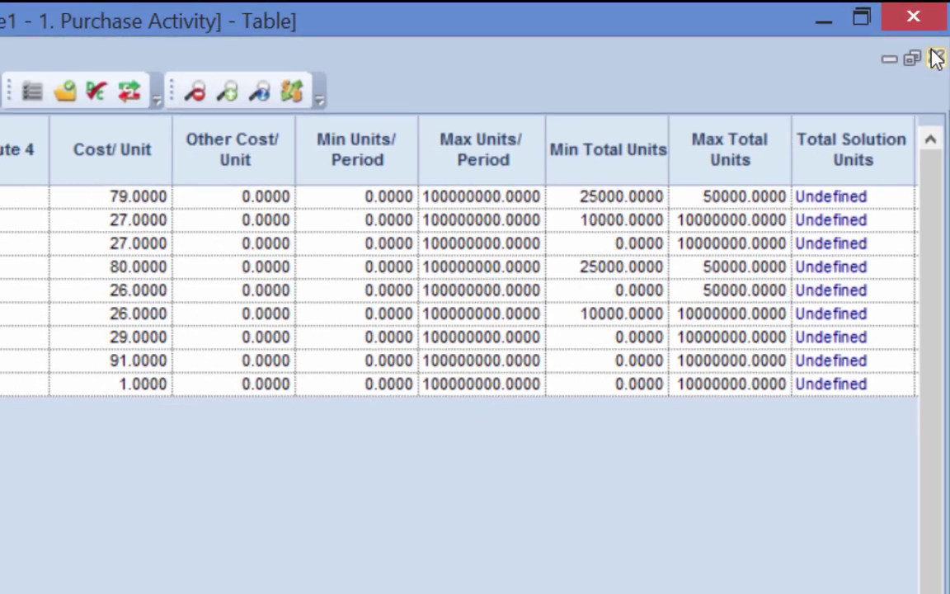
click(936, 57)
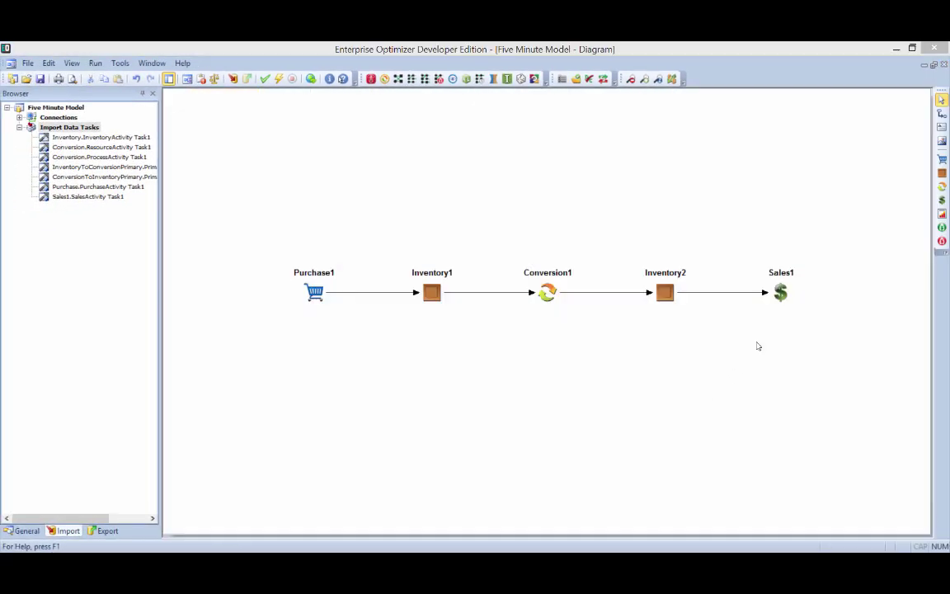
Add a Financial Report object below Conversion1 and set Cash's Min Ending Balance (Last Period) to 1000000 in its Chart of Accounts
drag(942, 214, 554, 411)
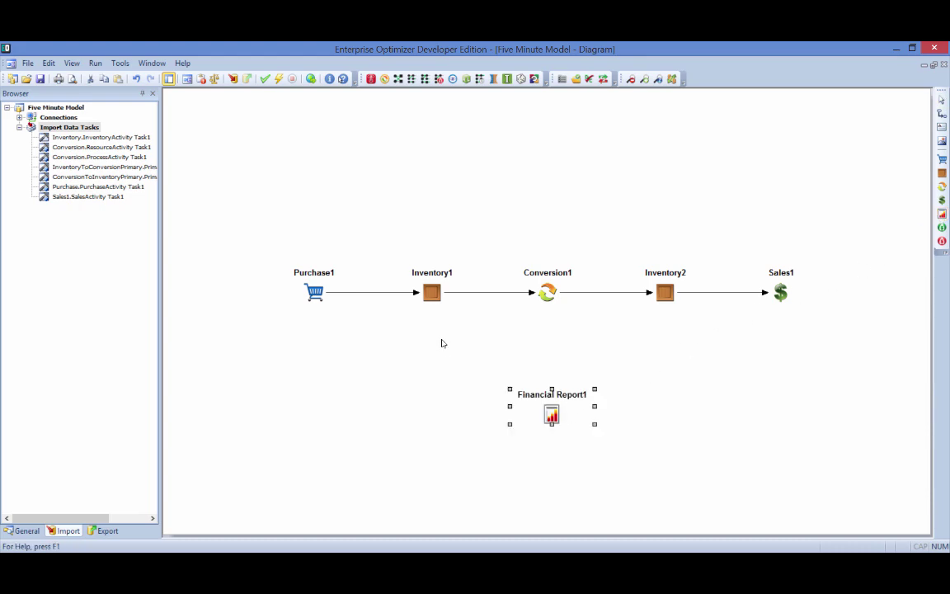
key(Return)
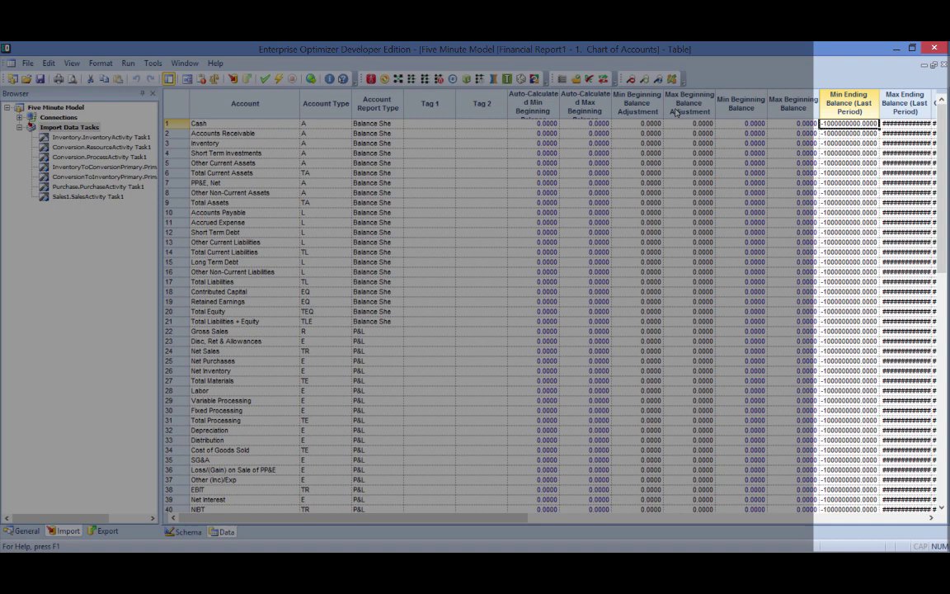
text(1)
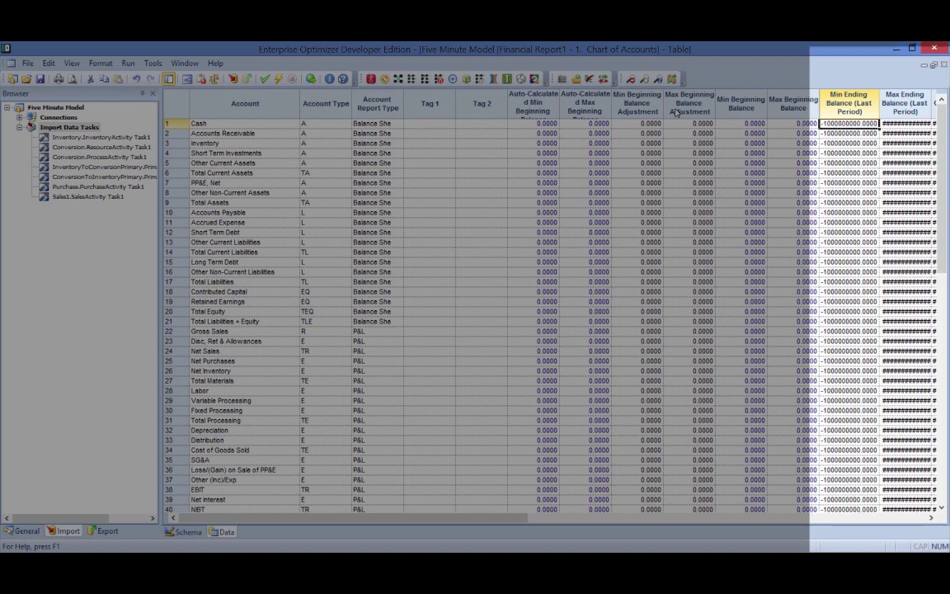
key(Return)
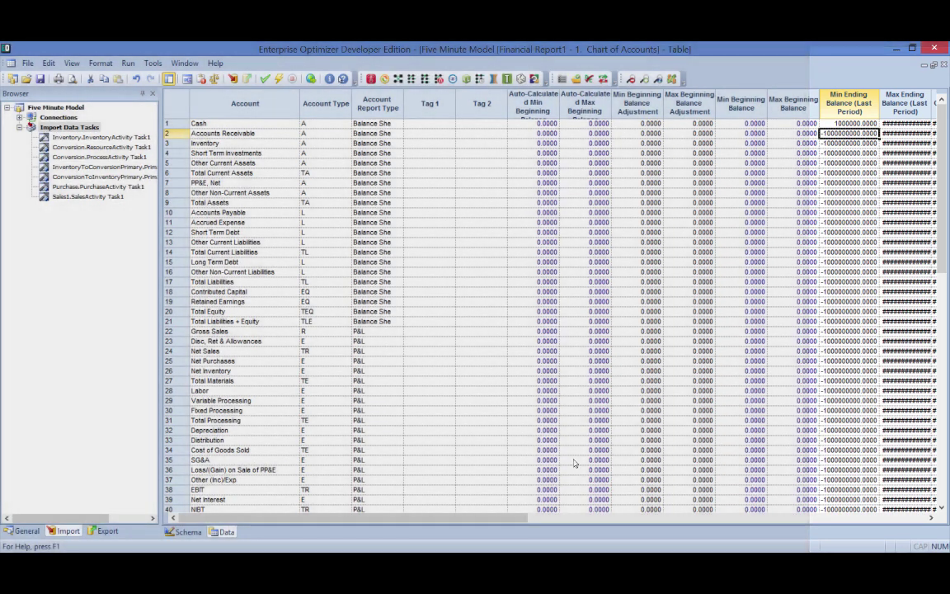
drag(513, 519, 906, 522)
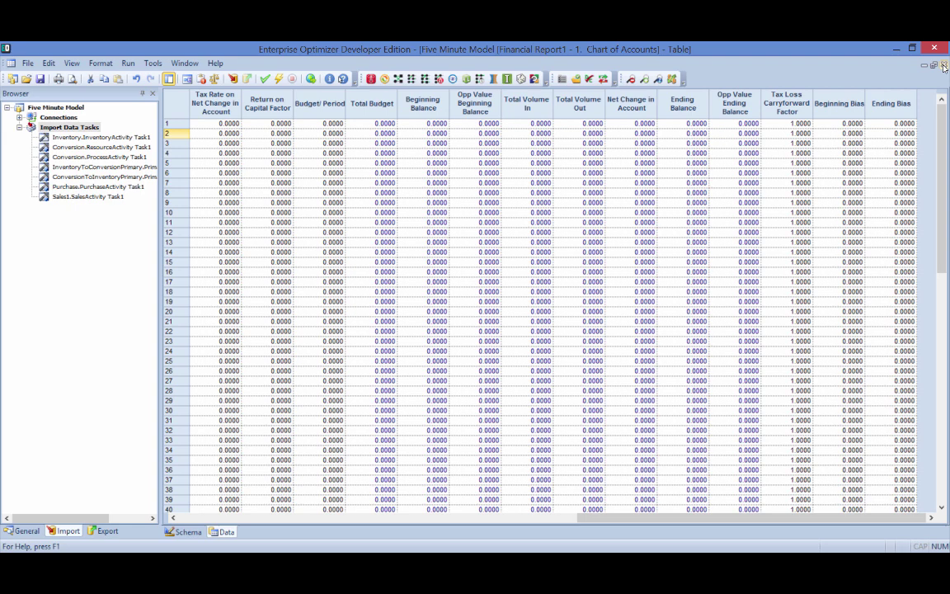
click(944, 65)
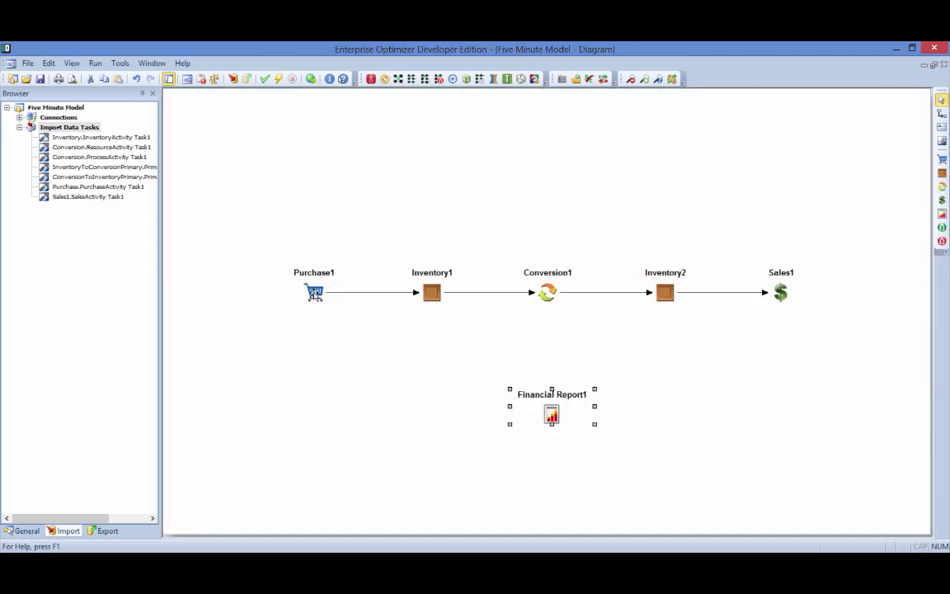
Examine the Cost/Unit debit and credit account choices in Purchase1's Transaction Drivers table, then close the table
double_click(290, 267)
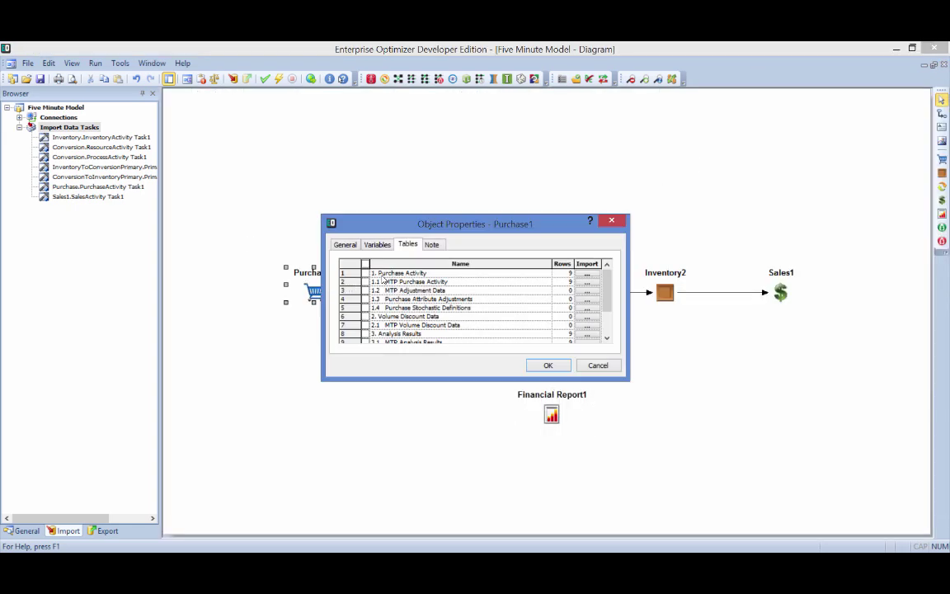
scroll(465, 309, down, 2)
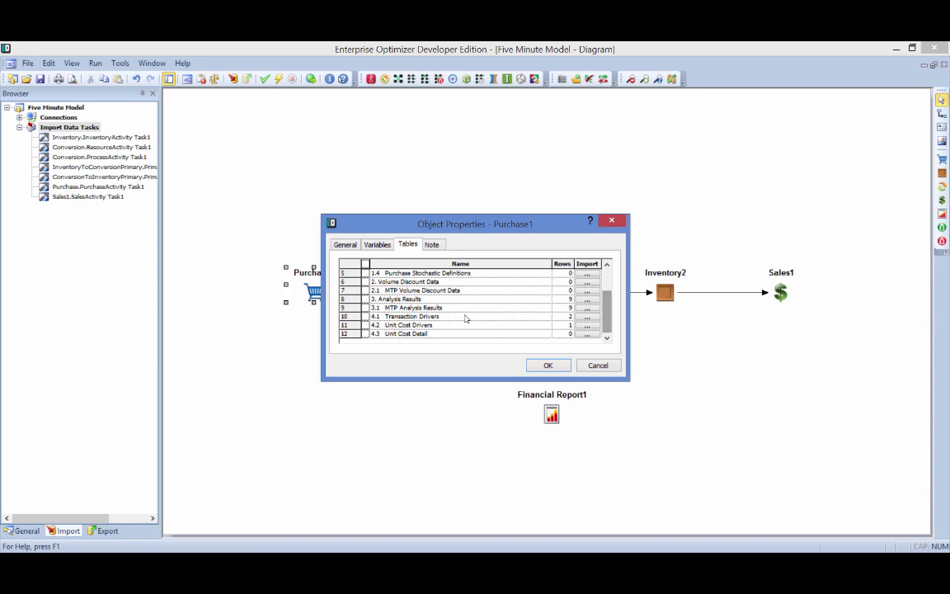
double_click(349, 263)
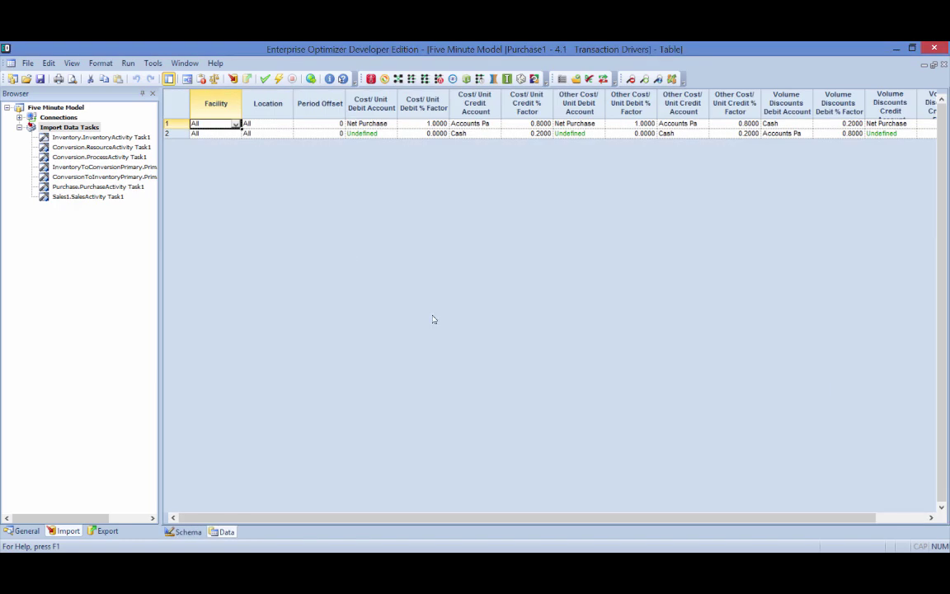
click(356, 123)
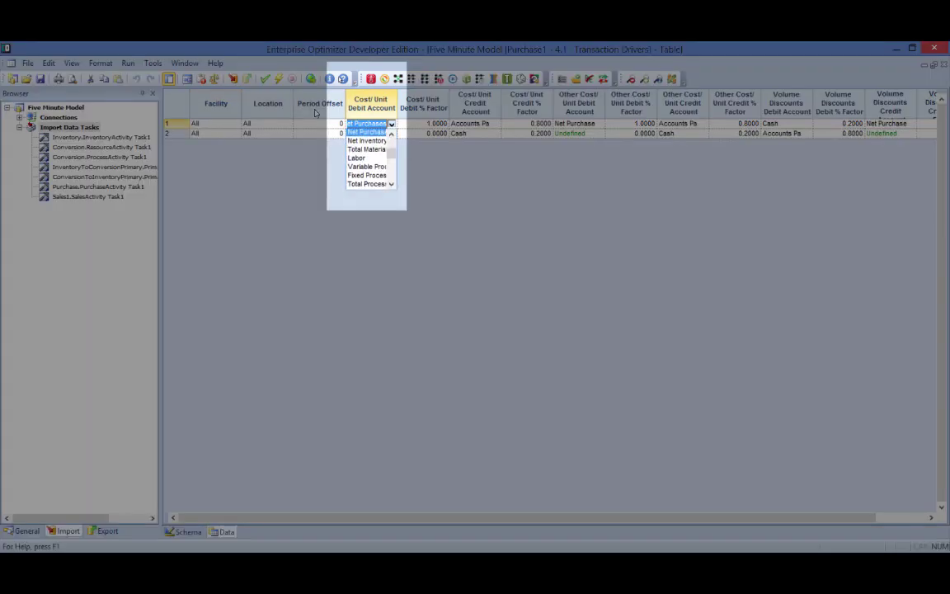
click(316, 113)
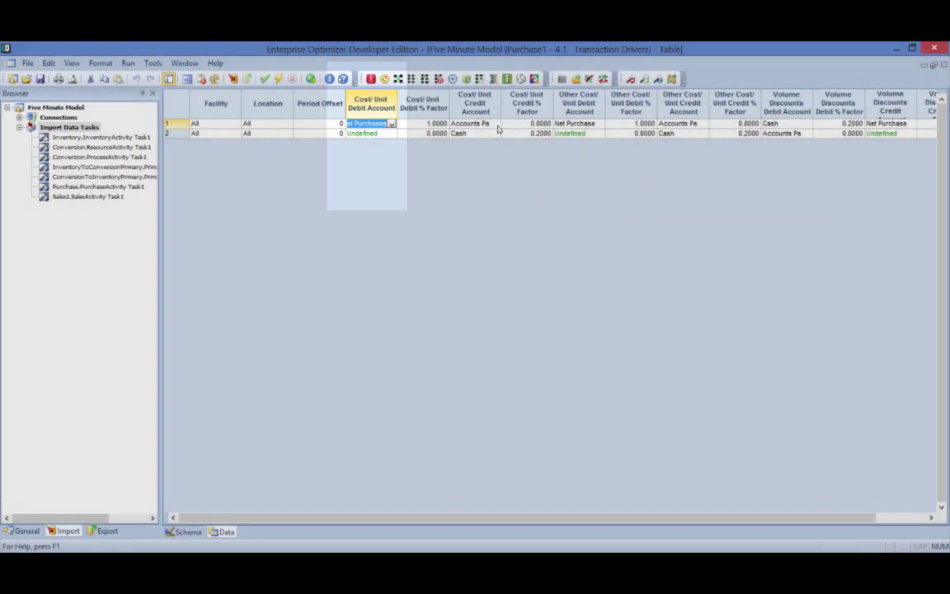
click(497, 124)
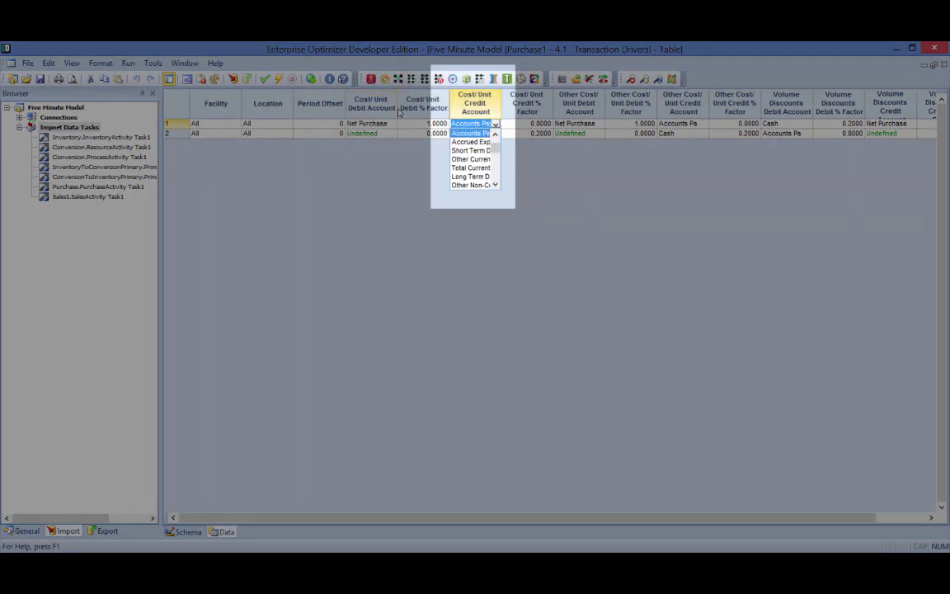
key(Return)
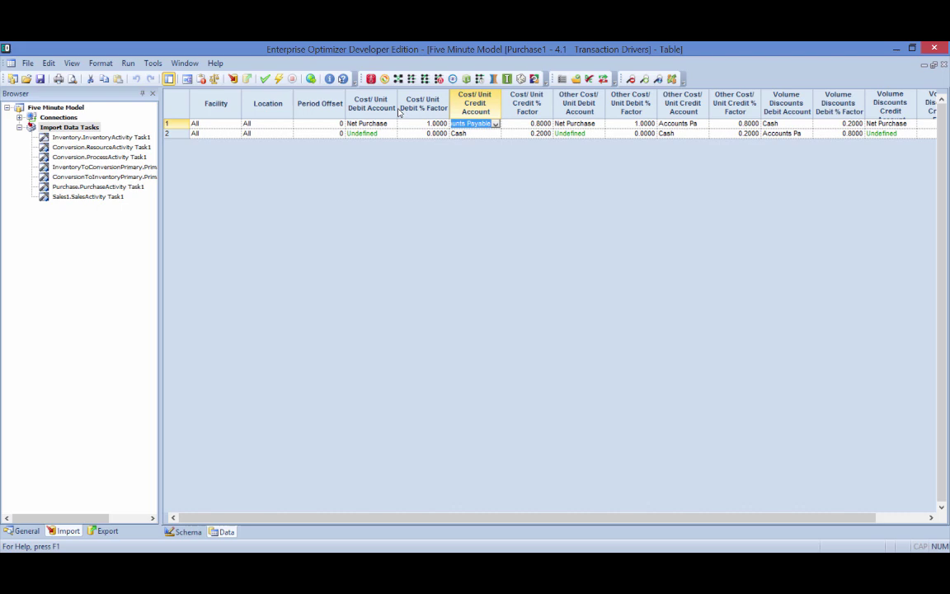
click(945, 65)
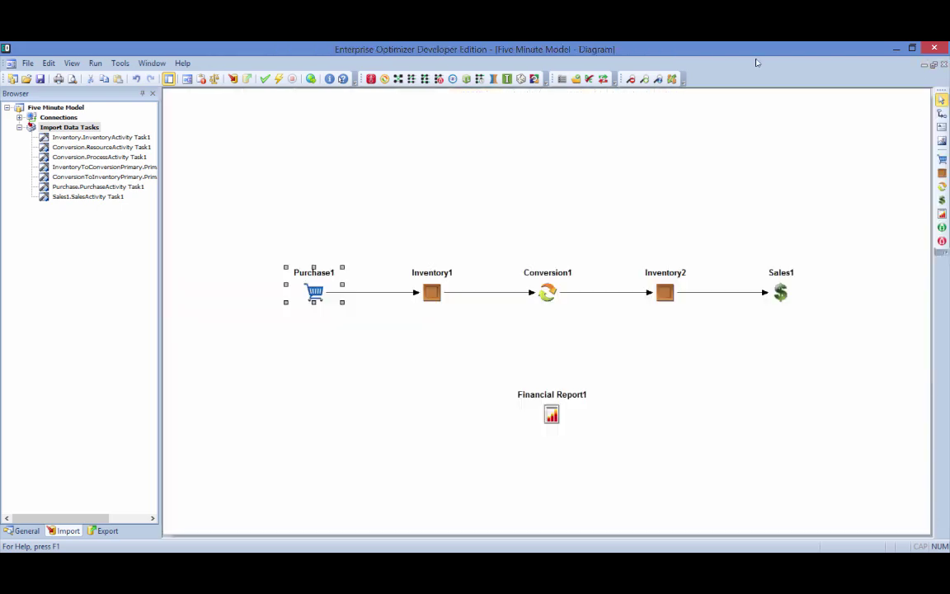
Deselect Purchase1 and solve the model
click(677, 206)
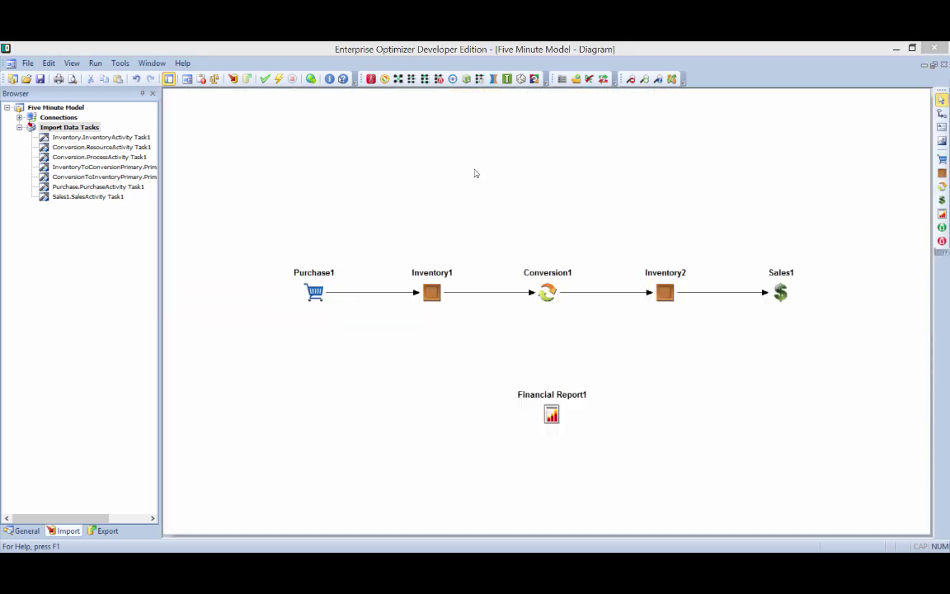
click(95, 63)
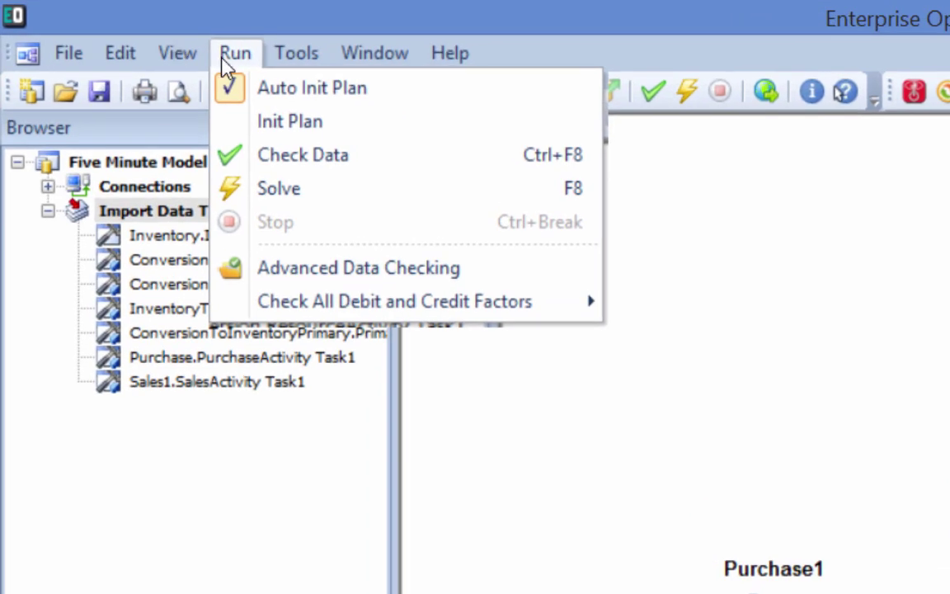
click(269, 186)
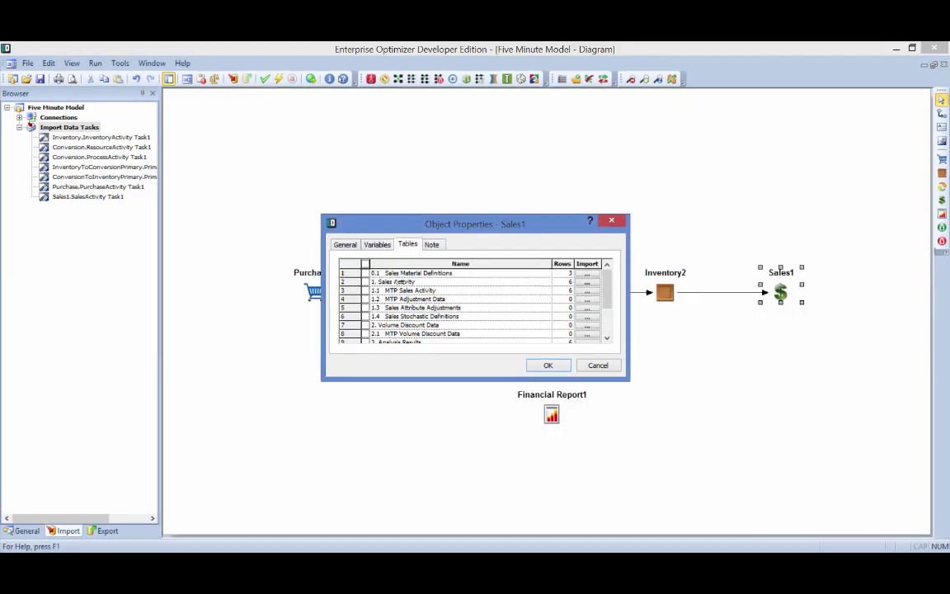
Examine the solved Sales Activity table of Sales1, including the Variable Type options
double_click(400, 283)
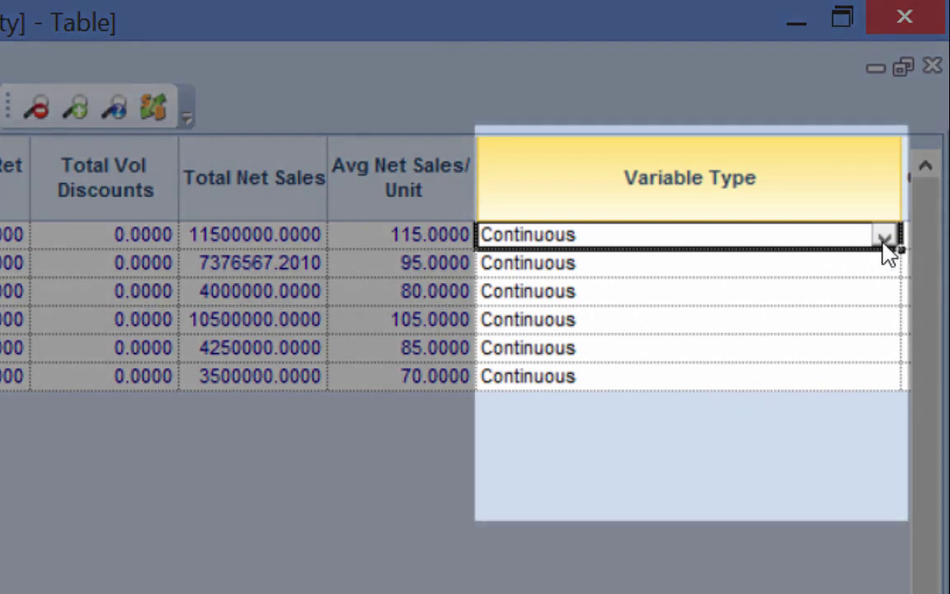
click(884, 239)
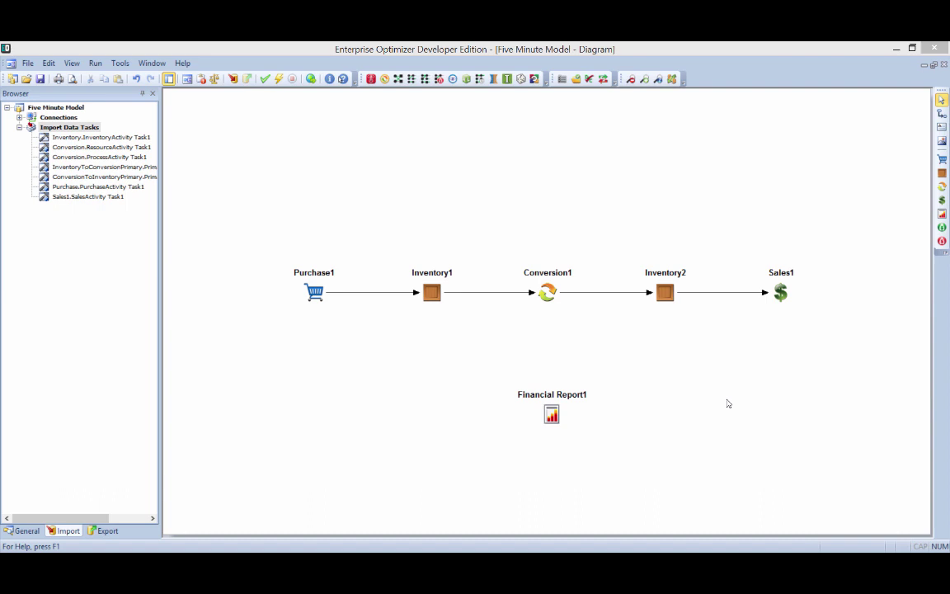
Create a new query and add the SalesActivity table of all Sales objects to it
click(25, 531)
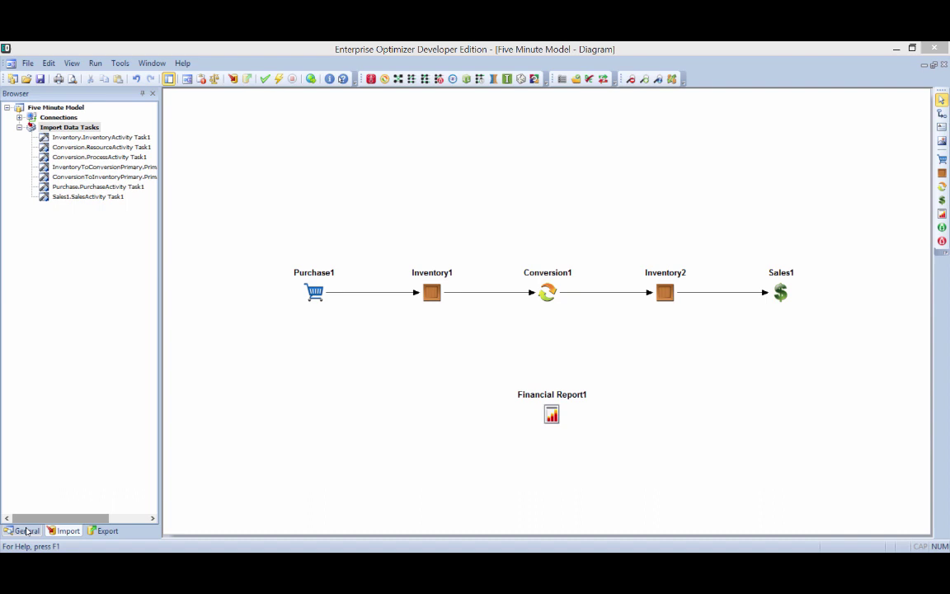
right_click(52, 137)
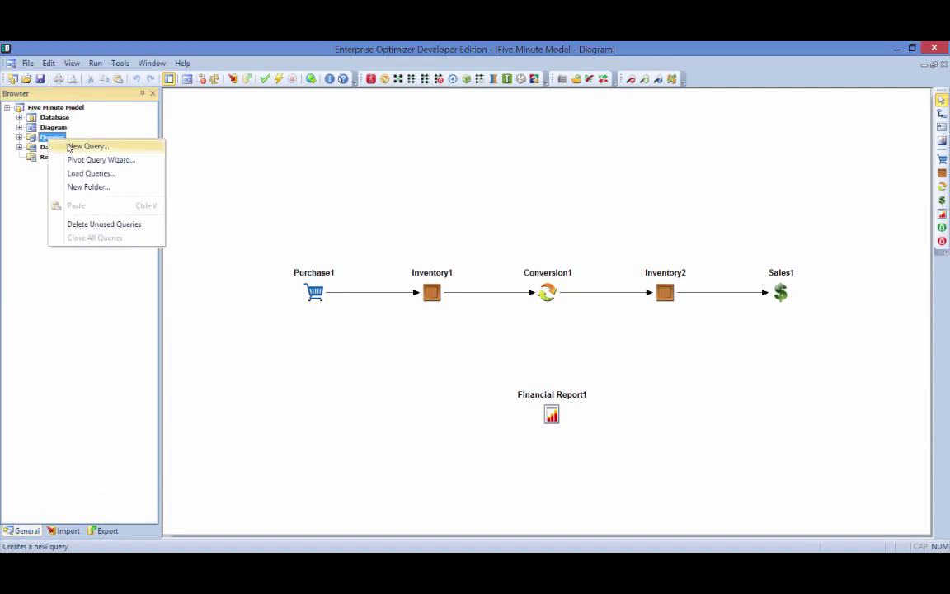
click(59, 144)
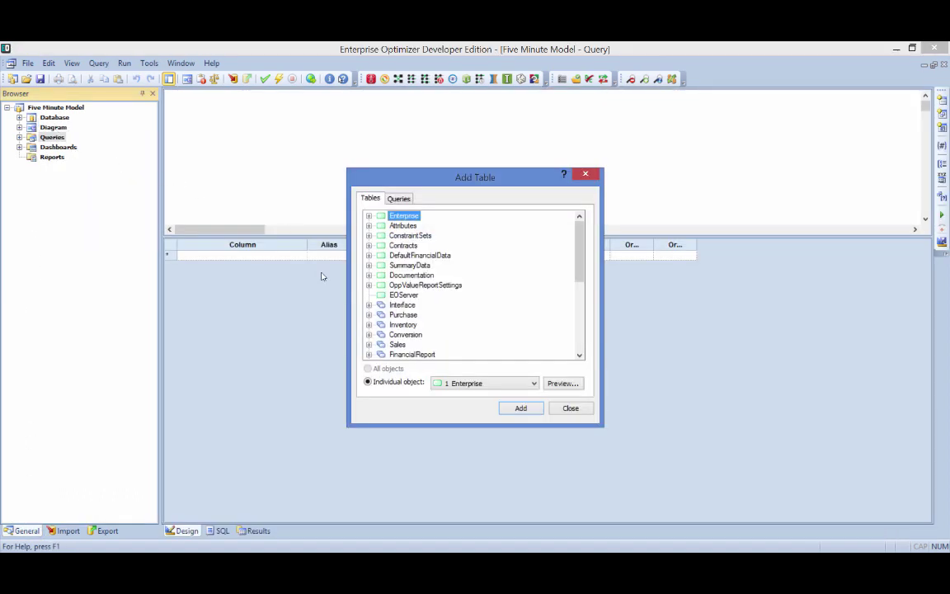
click(369, 345)
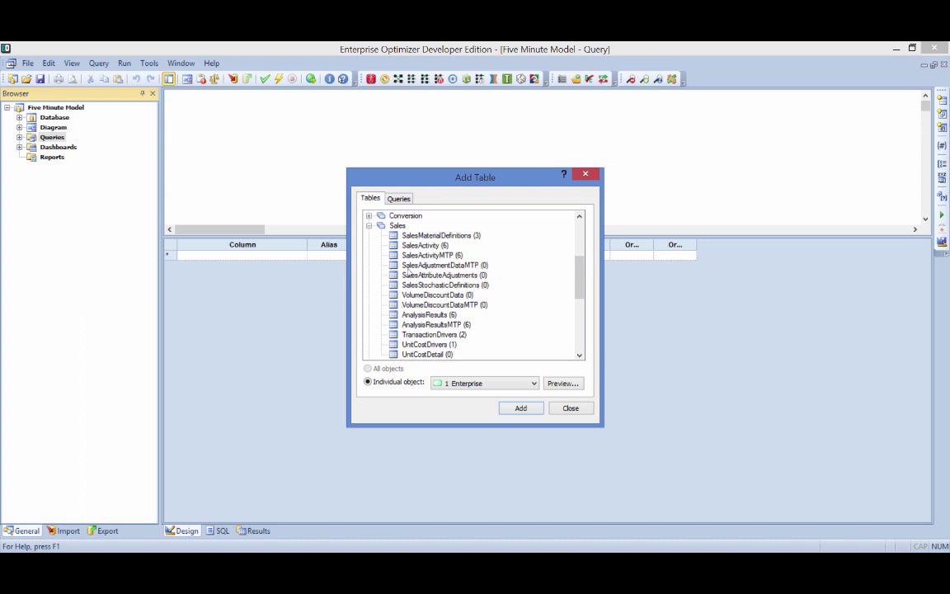
click(420, 246)
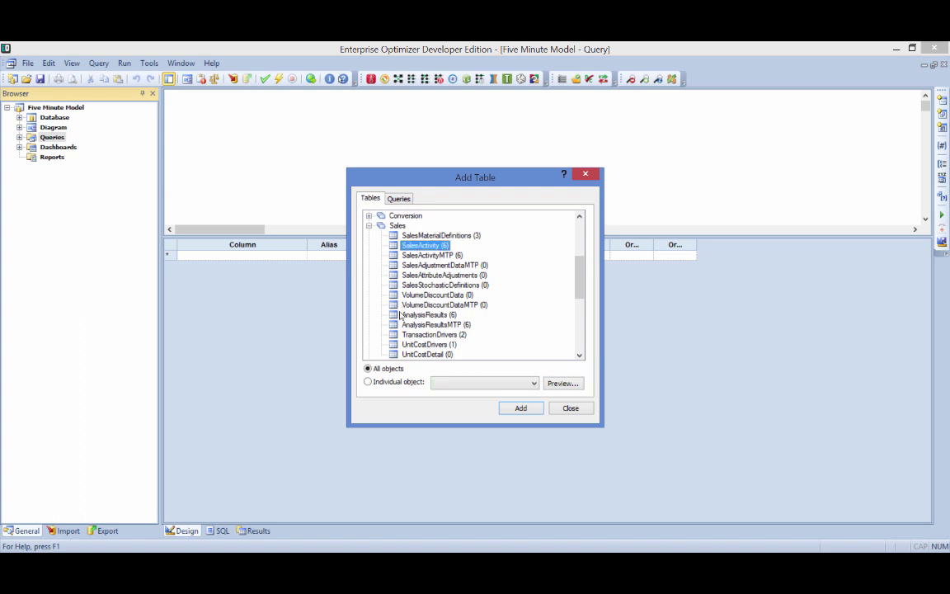
click(518, 407)
key(Escape)
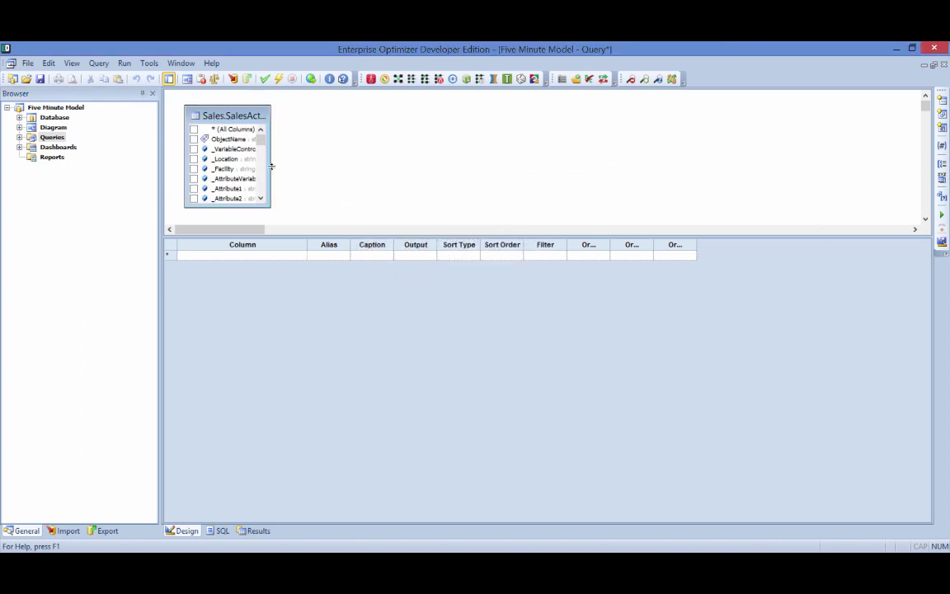
Widen the SalesActivity table box and add its Location, ItemDescription and PricePerUnit columns to the query output
drag(271, 166, 369, 161)
click(369, 148)
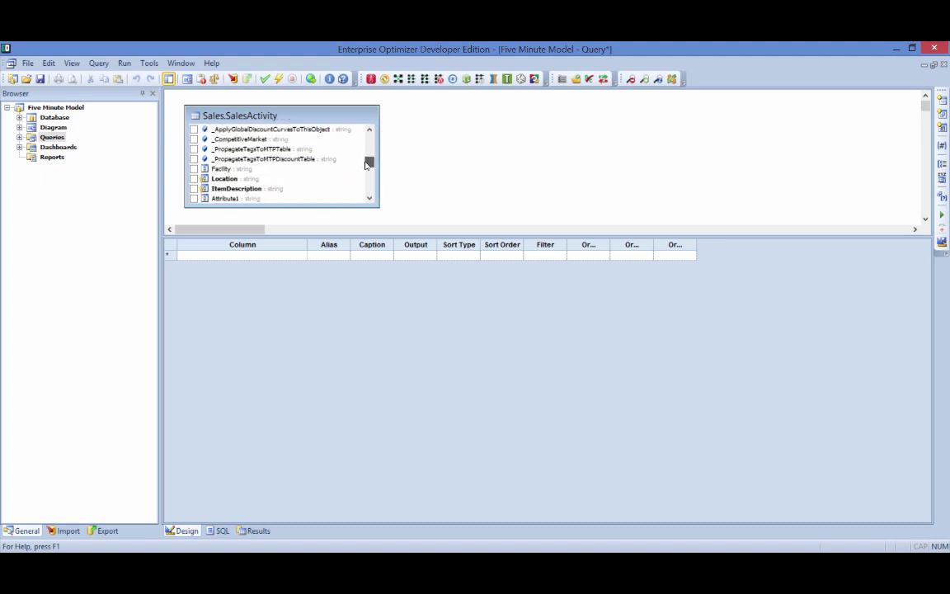
click(194, 178)
click(194, 188)
scroll(299, 172, down, 2)
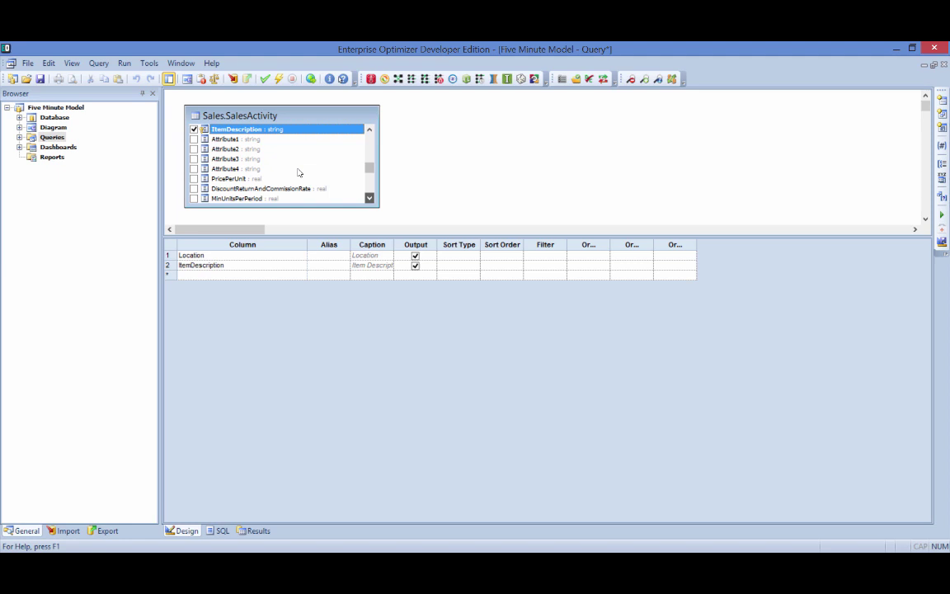
click(194, 178)
Add the MinTotalUnits, MaxTotalUnits, TotalSolutionUnits and OppValuePerUnit columns to the query output
scroll(298, 171, down, 1)
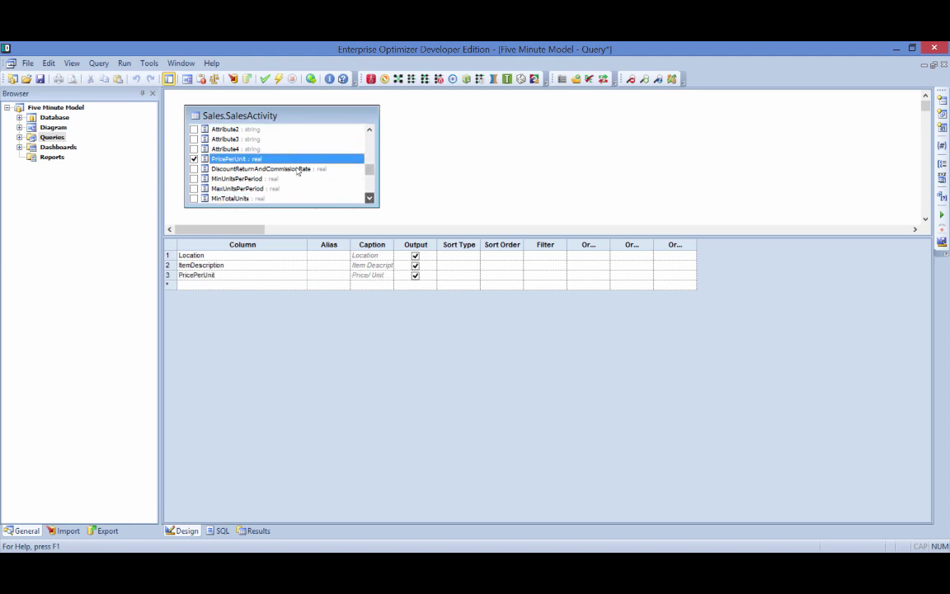
scroll(297, 171, down, 2)
click(193, 158)
click(194, 169)
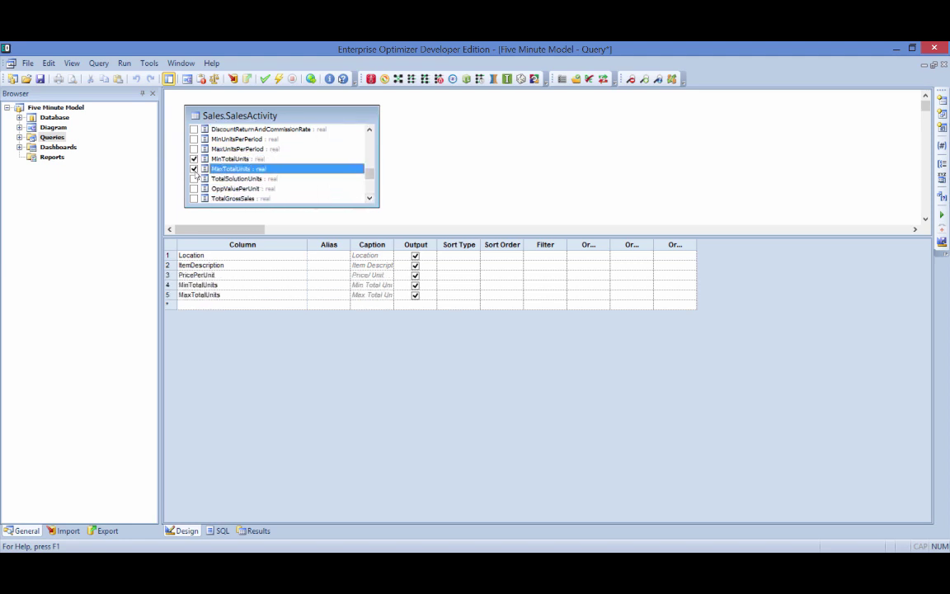
click(194, 178)
click(194, 188)
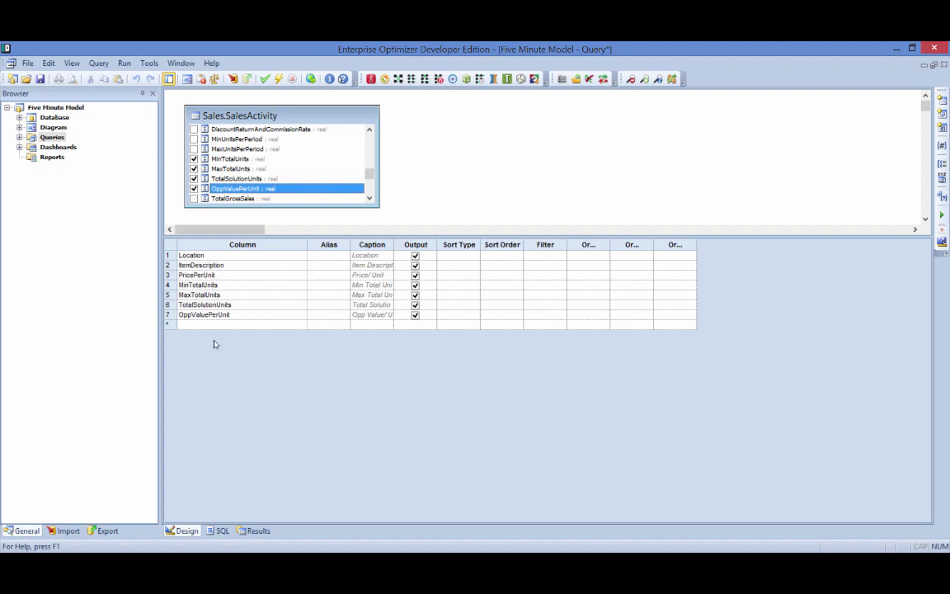
Show the query's results and save the query as Product Mix
click(257, 530)
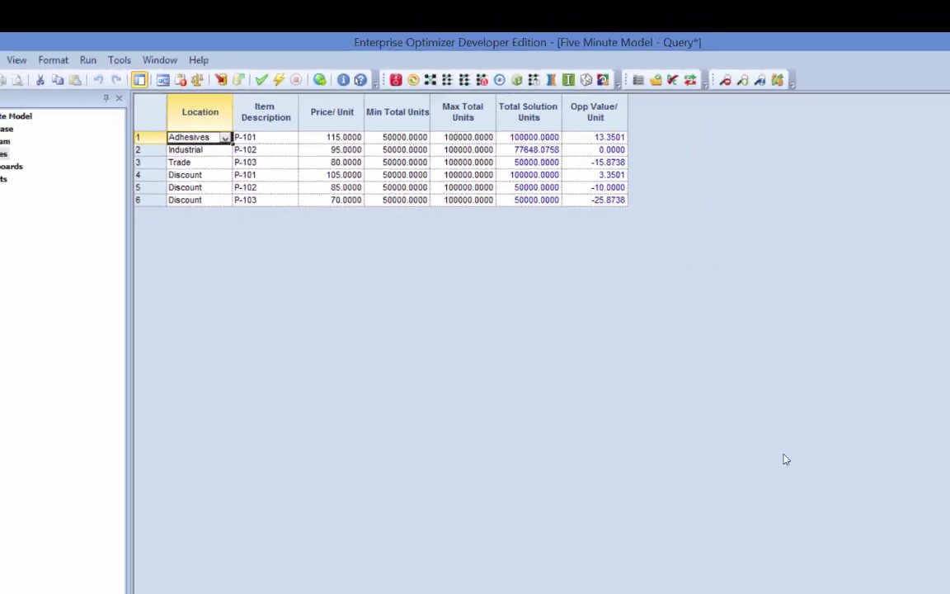
click(941, 242)
text(Product Mix)
click(499, 322)
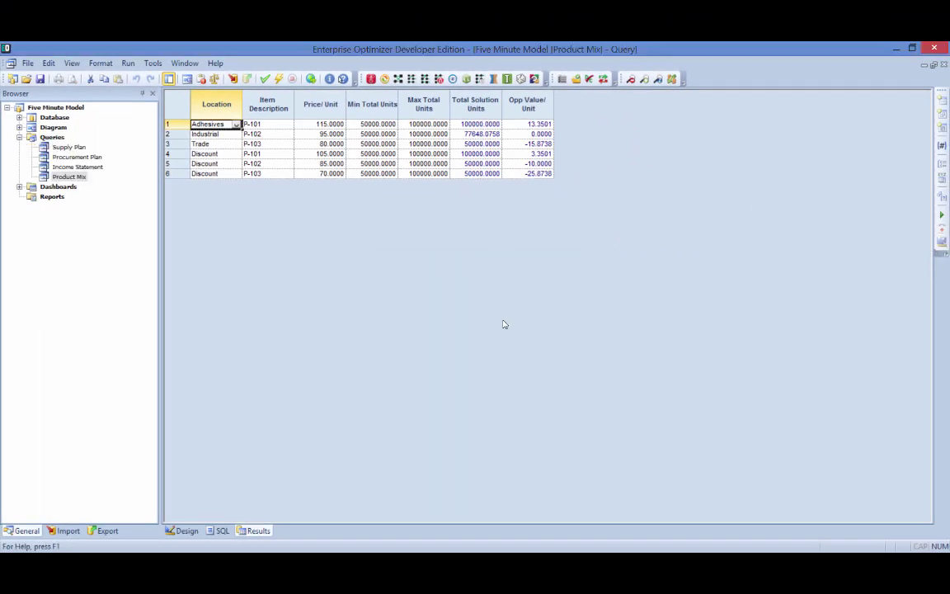
Create a new dashboard, keeping the default name Dashboard
right_click(58, 187)
click(109, 195)
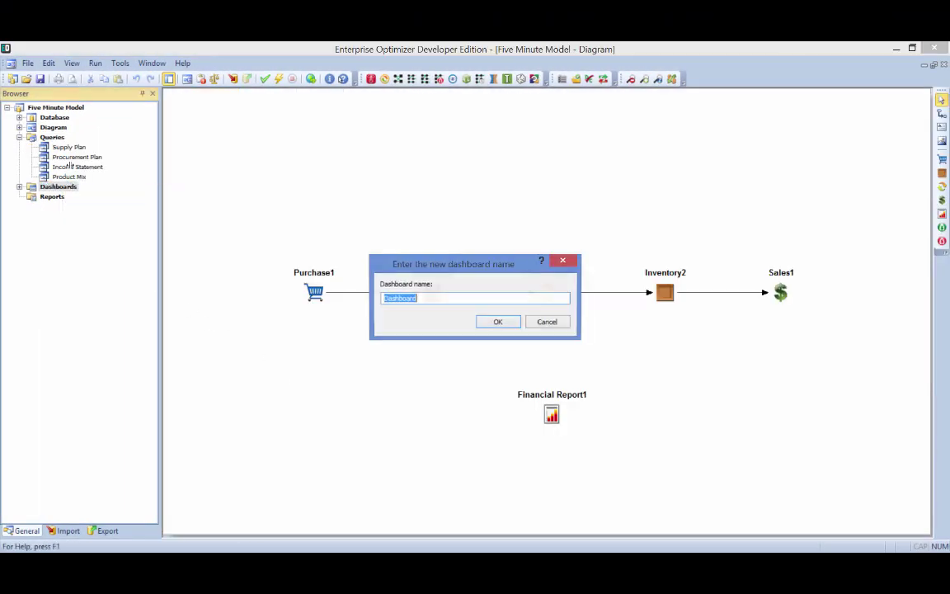
click(510, 320)
Place a chart control in the upper part of the dashboard as a clustered column chart with its legend on the right
click(942, 164)
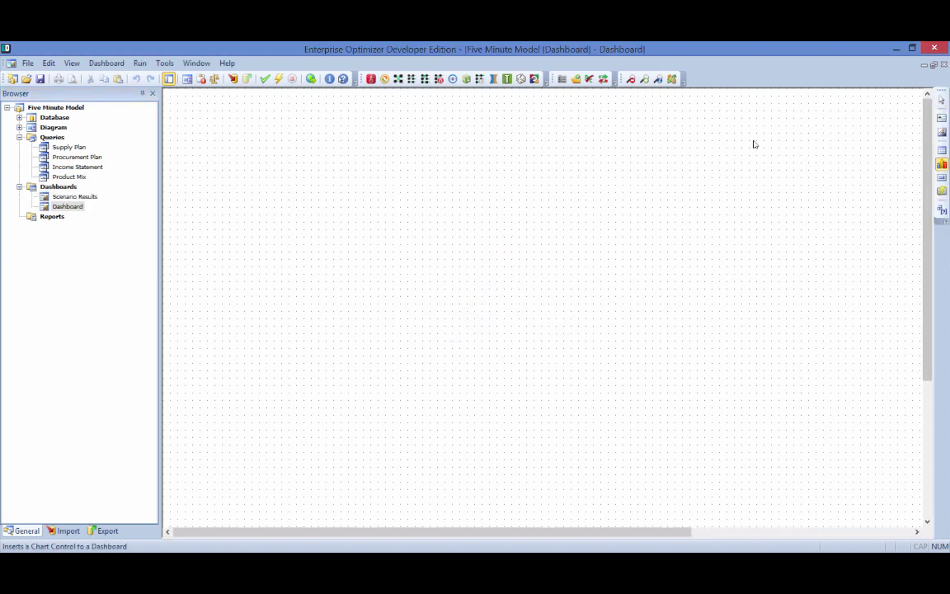
drag(252, 170, 580, 356)
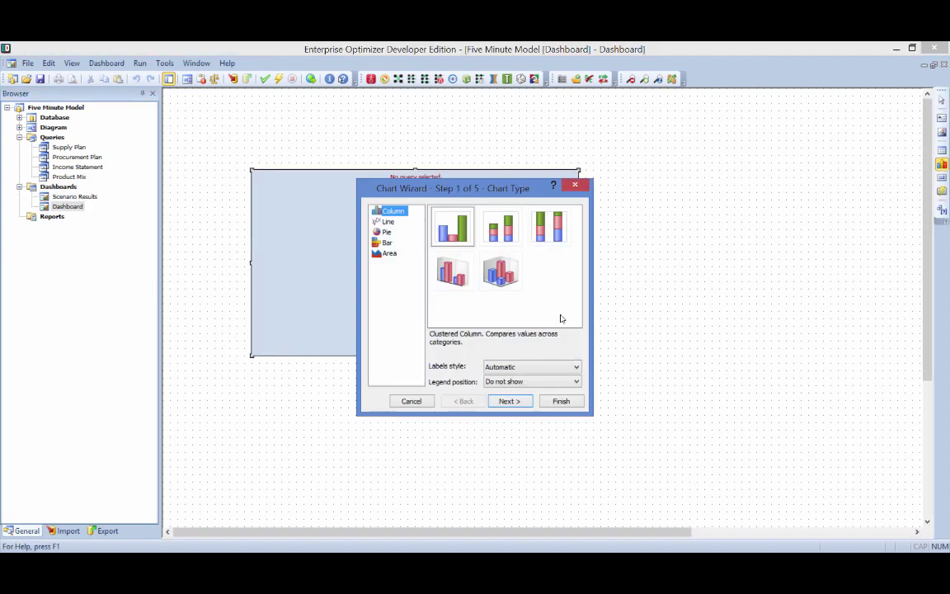
click(534, 381)
click(499, 425)
click(509, 401)
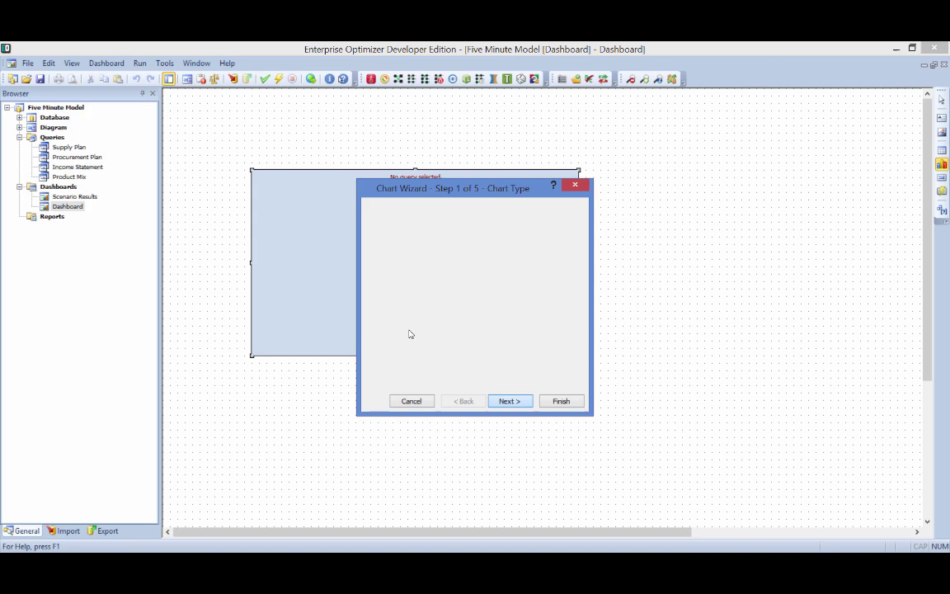
Use the Product Mix query as the chart's data source and set the plot criteria to On change of category
click(567, 154)
click(354, 167)
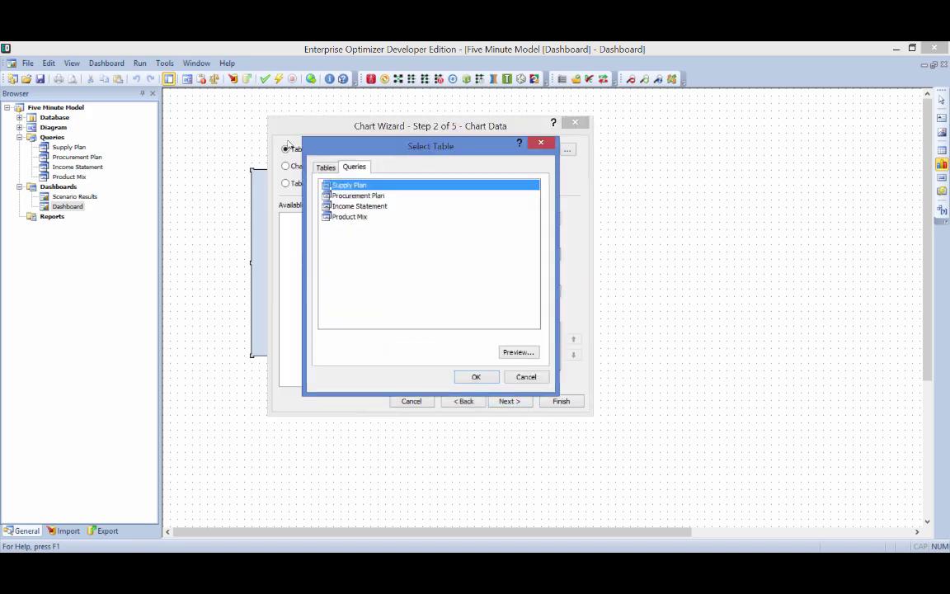
click(346, 217)
click(491, 377)
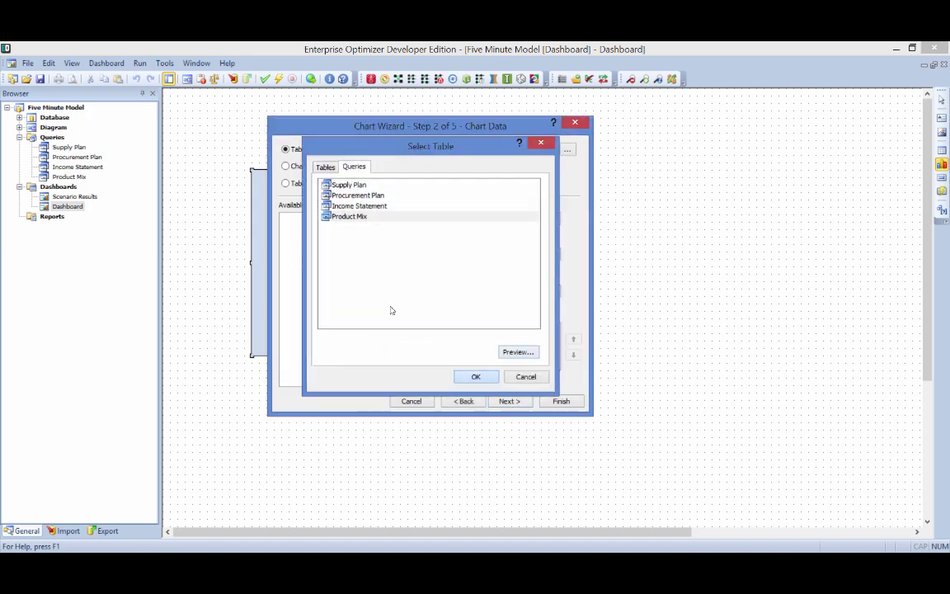
click(494, 219)
click(466, 229)
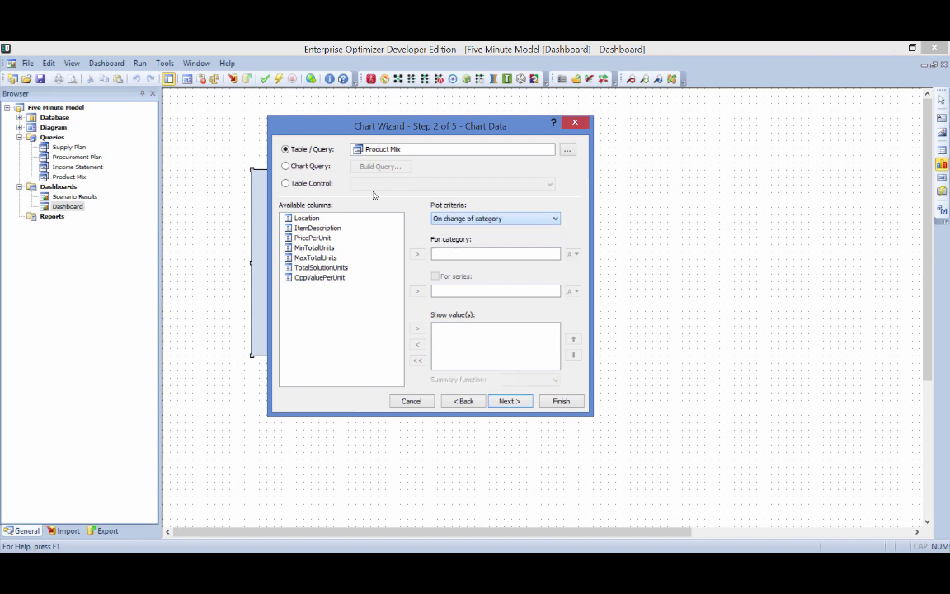
Plot the sum of TotalSolutionUnits with ItemDescription as category and Location as series, then finish the chart
click(417, 254)
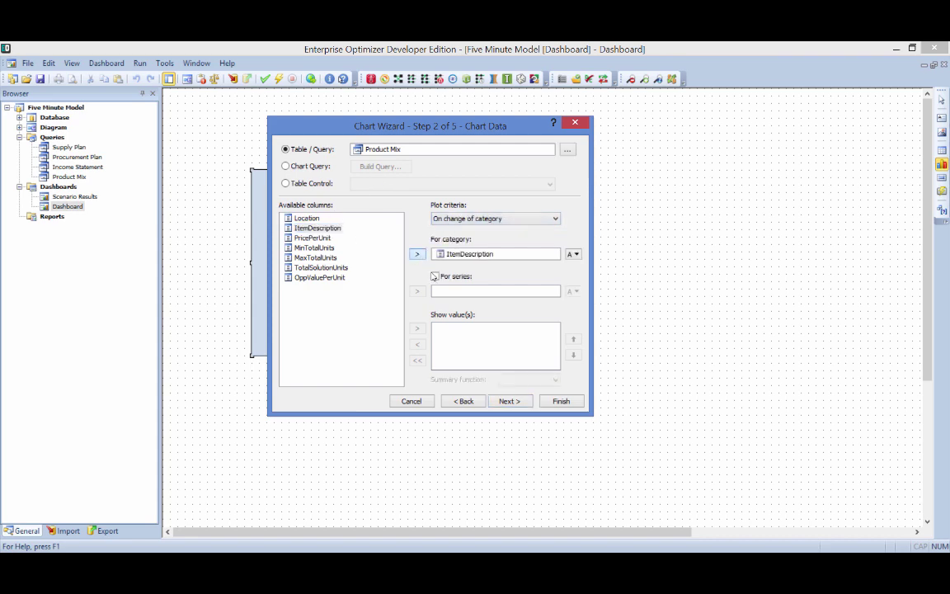
click(435, 276)
click(304, 219)
click(416, 291)
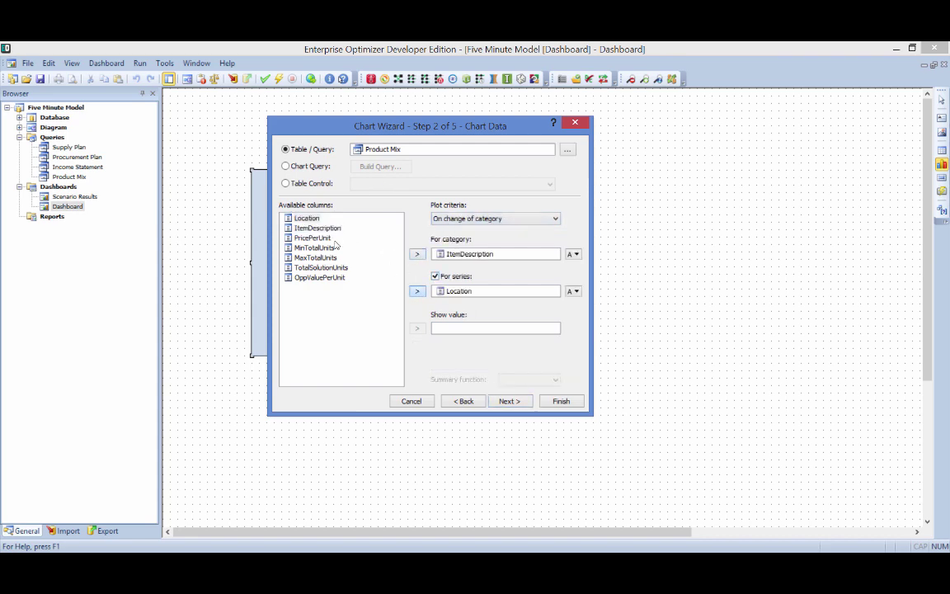
click(347, 268)
click(417, 328)
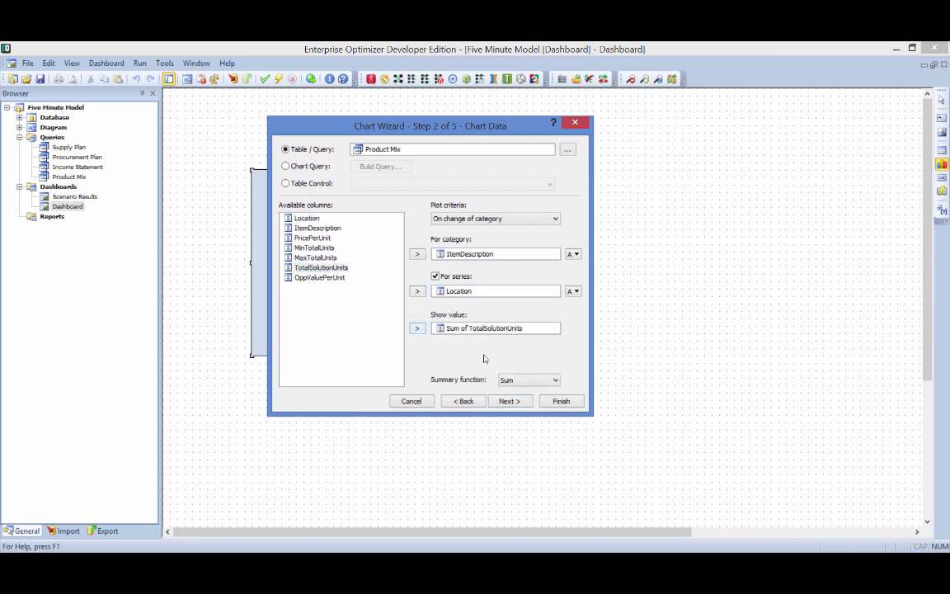
click(561, 401)
Open the Scenario Results dashboard
click(72, 197)
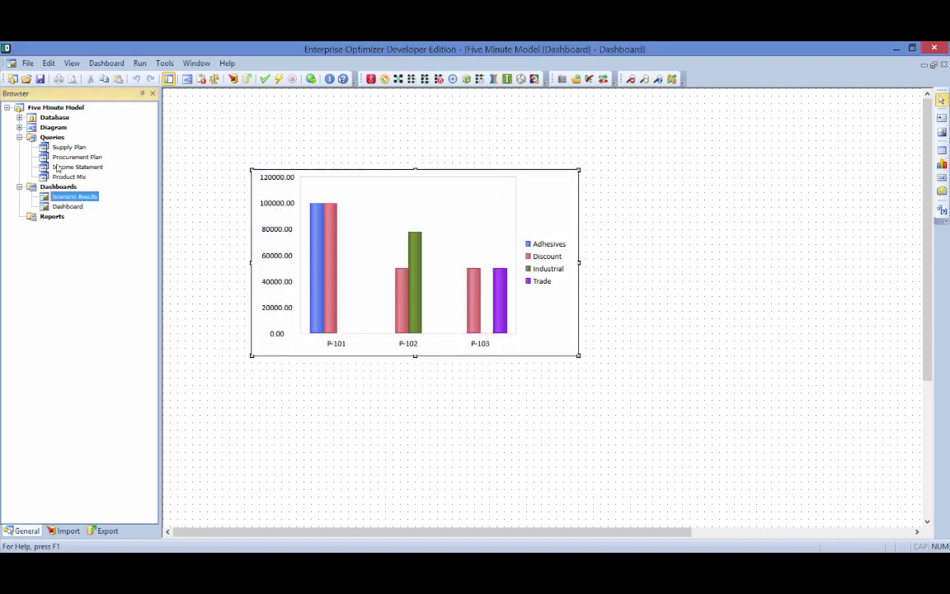